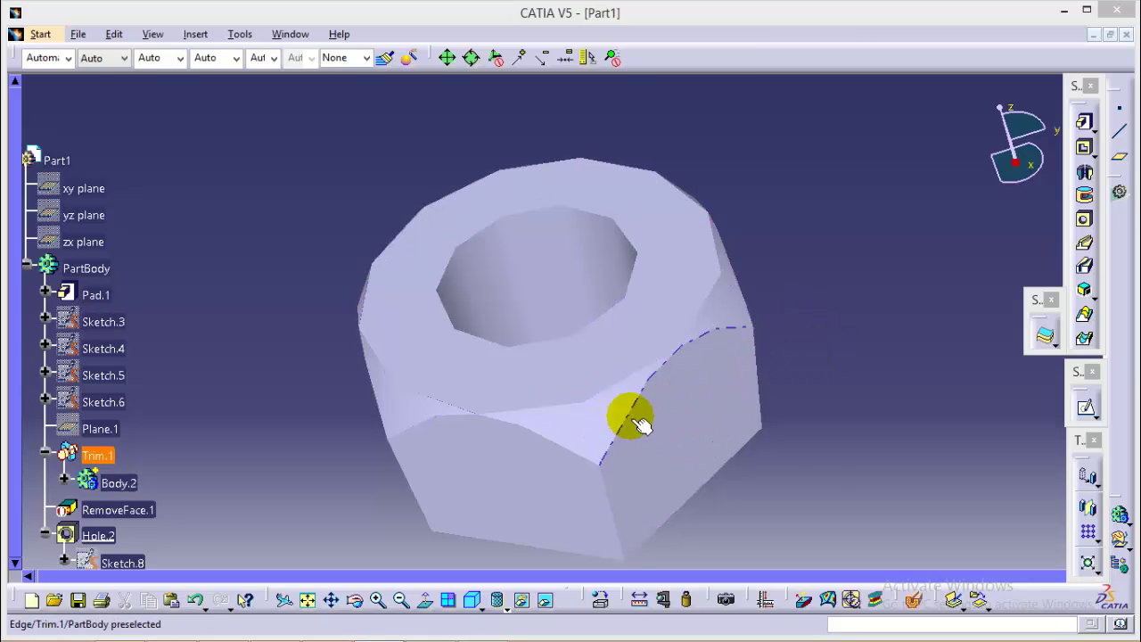
# Create a new Part Design part named 'threaded hex nut'.
pyautogui.click(40, 34)
pyautogui.moveTo(229, 72)
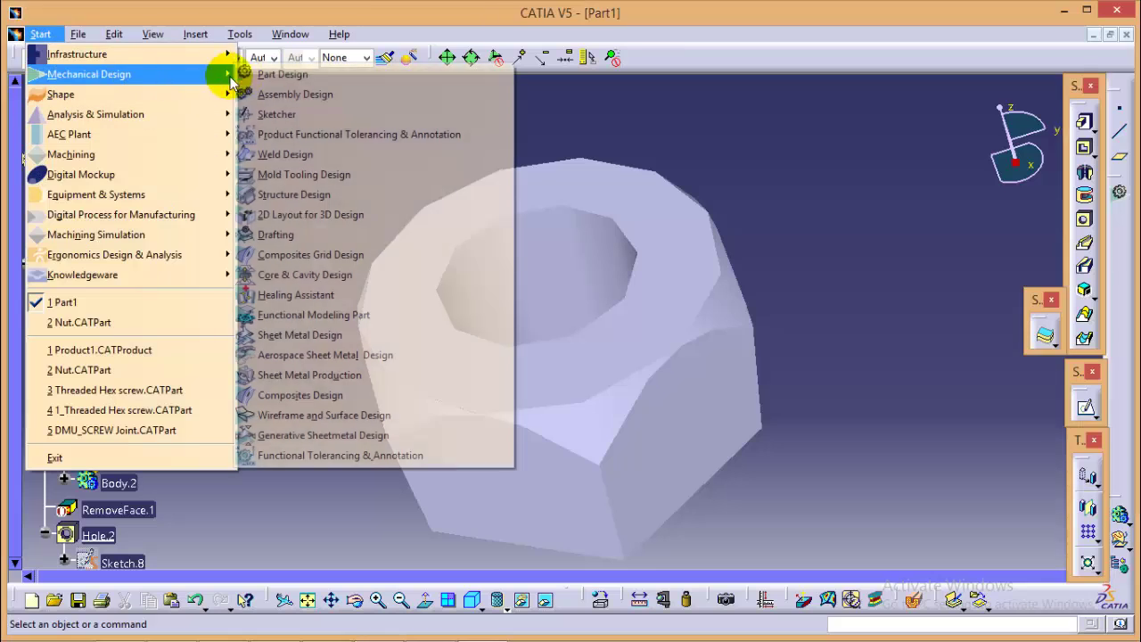
pyautogui.click(284, 75)
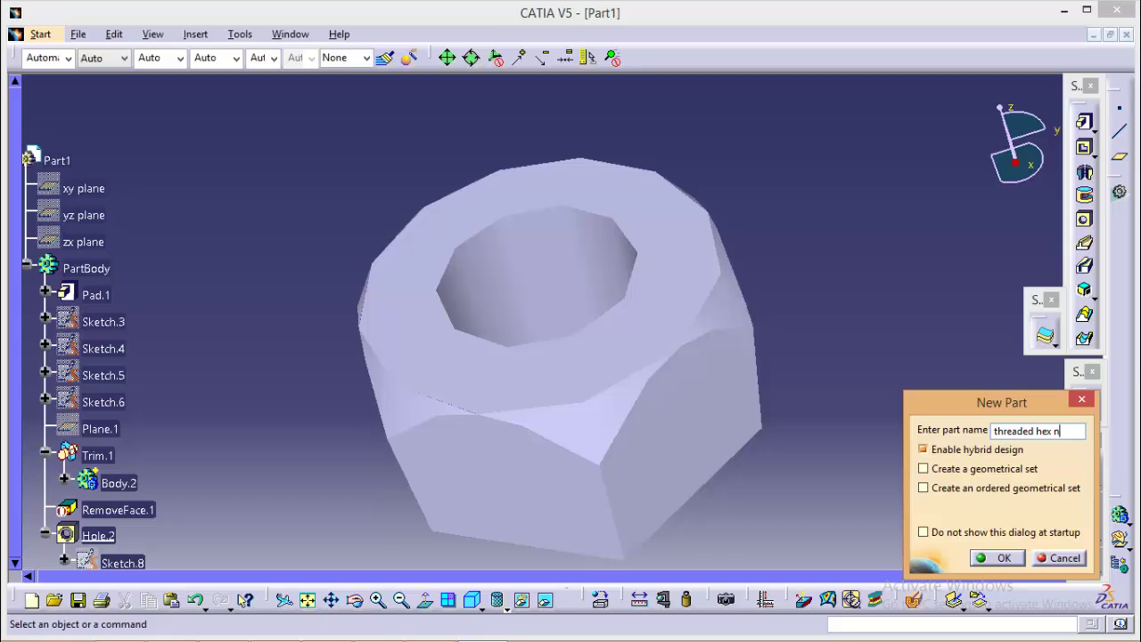
pyautogui.press('Return')
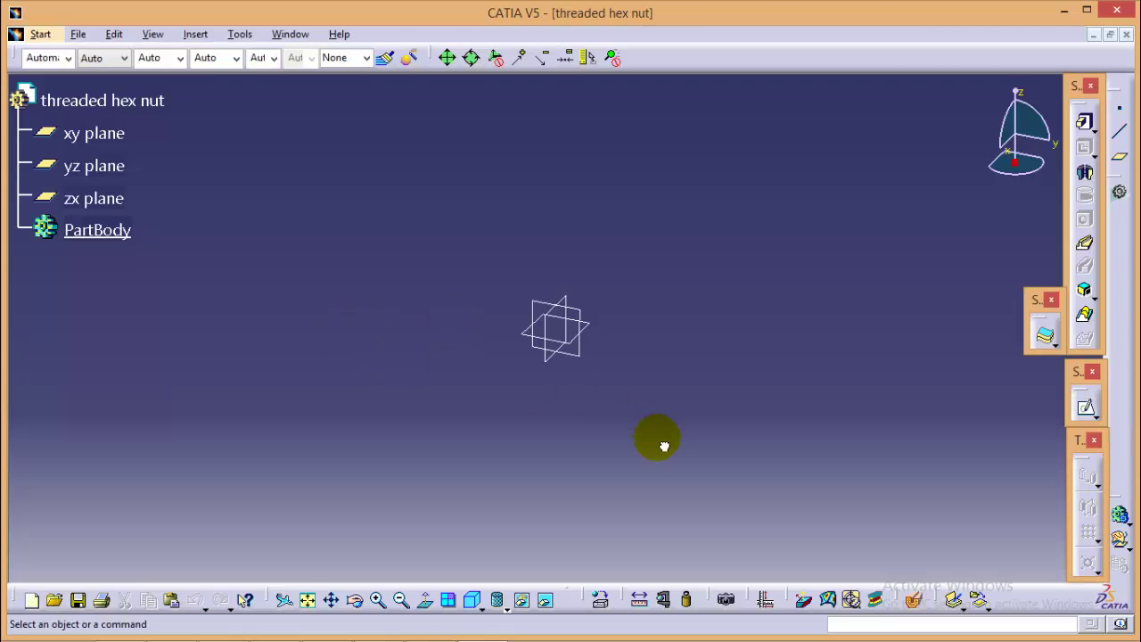
# On the xy plane, sketch a hexagon centred on the origin.
pyautogui.click(563, 346)
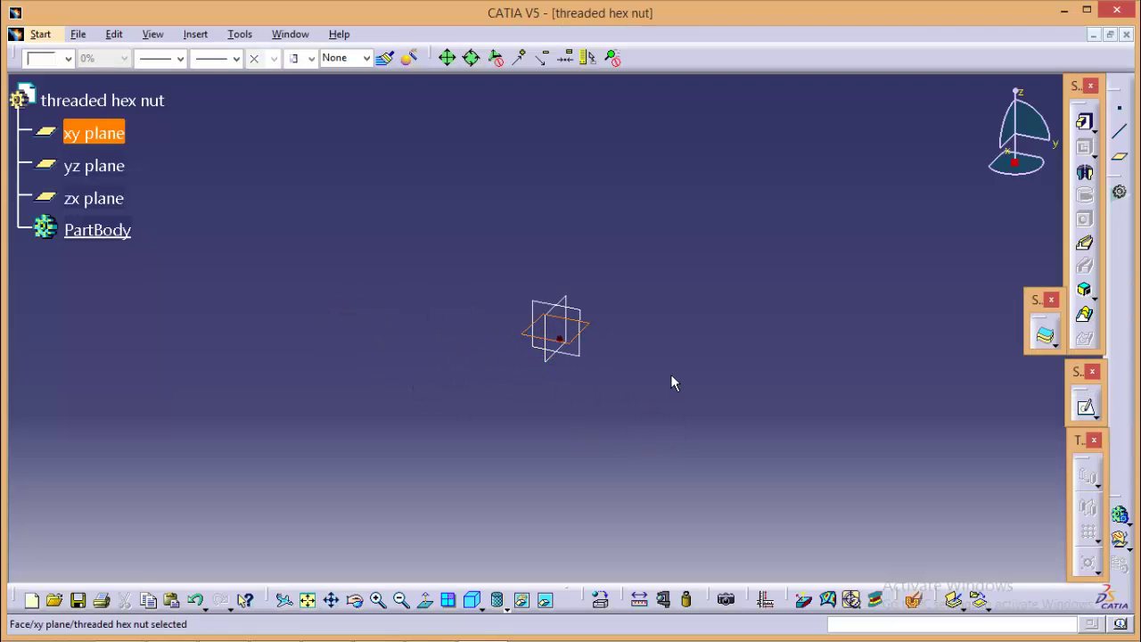
pyautogui.click(1086, 407)
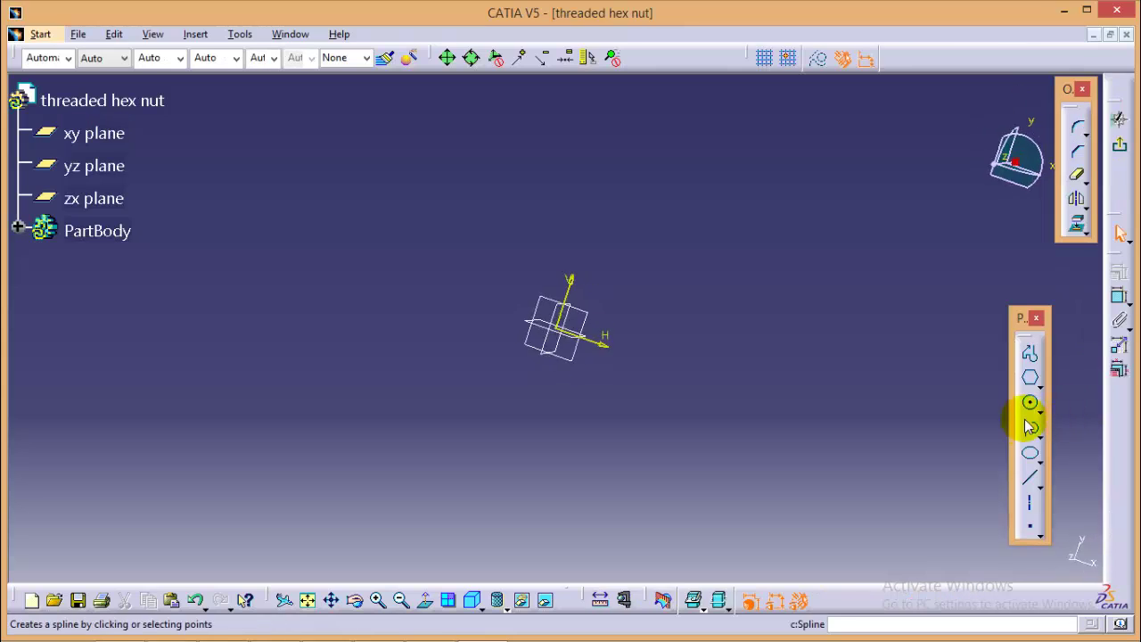
pyautogui.click(1031, 381)
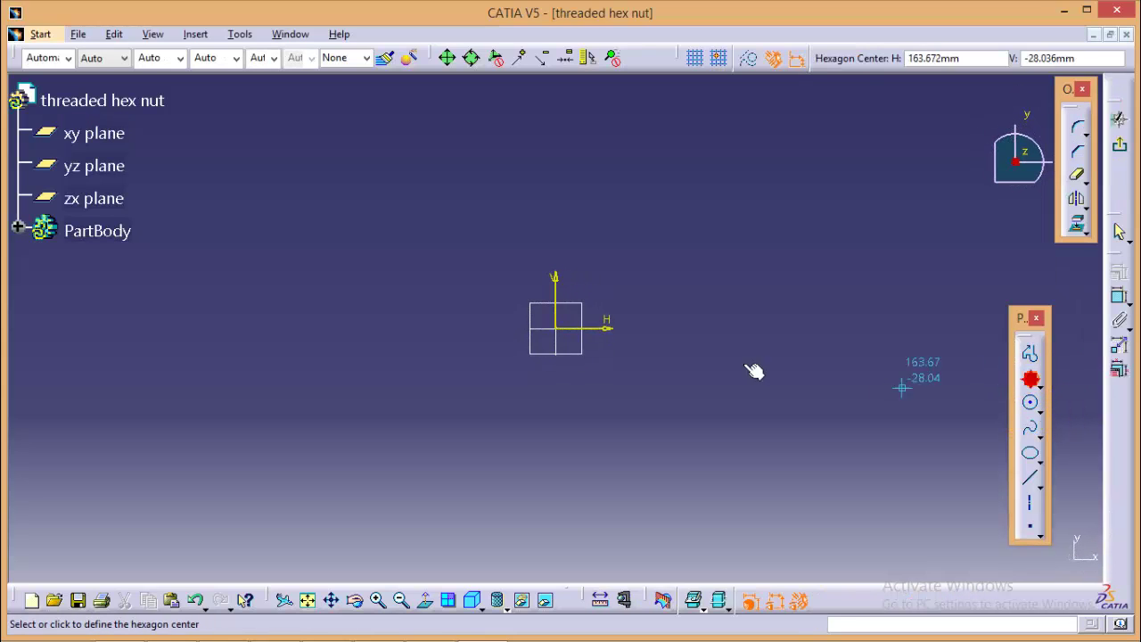
pyautogui.click(563, 332)
pyautogui.click(461, 324)
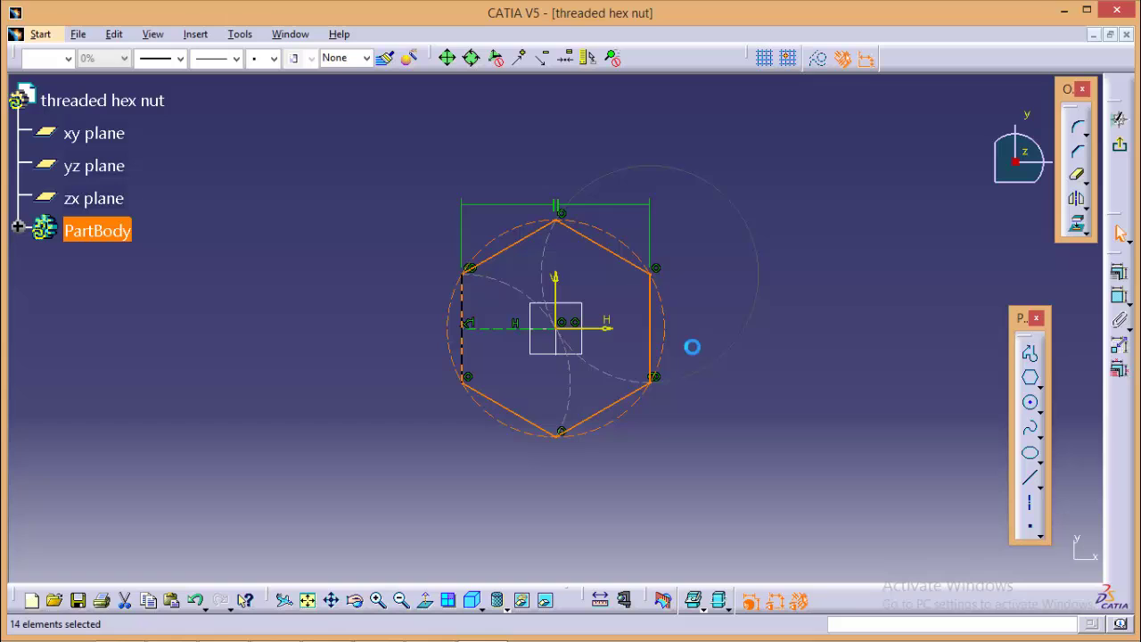
# Dimension the hexagon's upper-right side to 6 mm.
pyautogui.click(1120, 296)
pyautogui.click(613, 259)
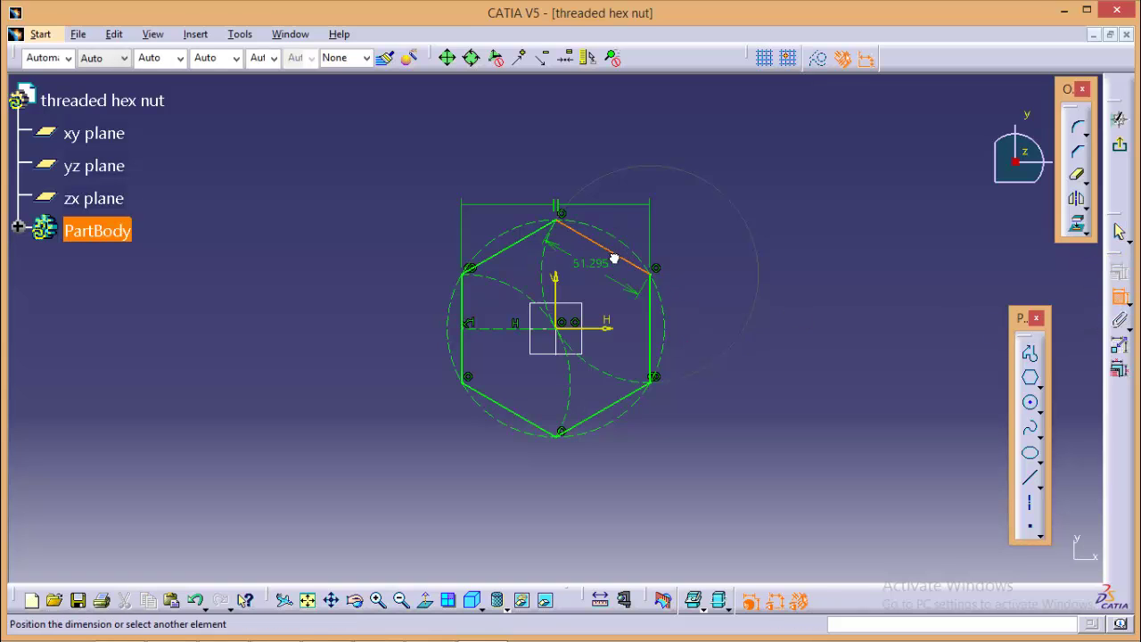
pyautogui.click(677, 163)
pyautogui.doubleClick(663, 148)
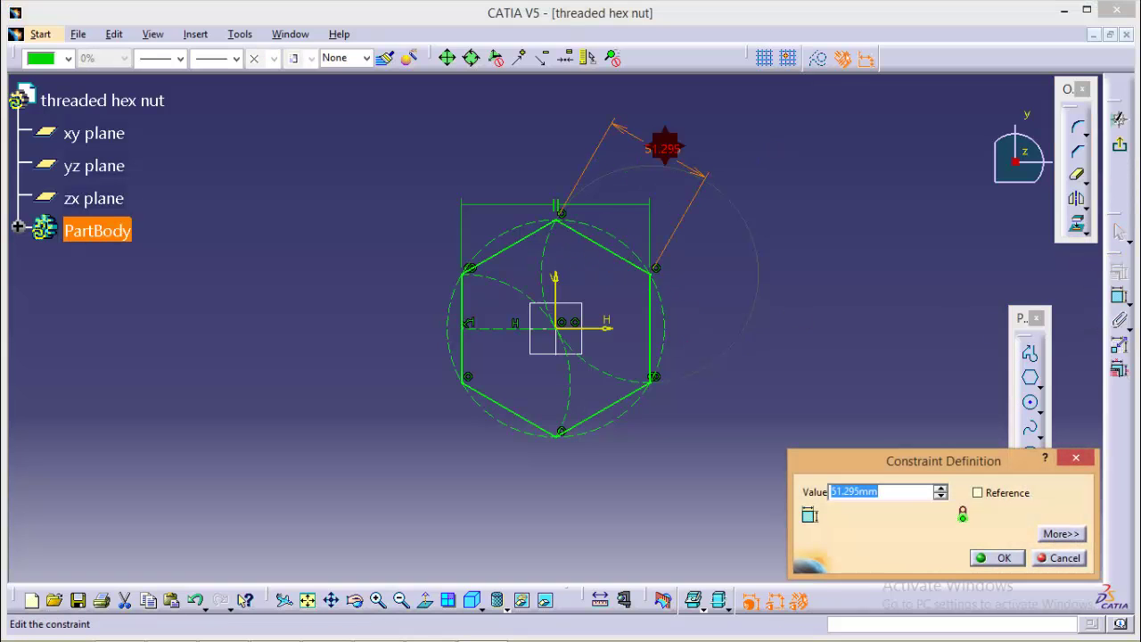
pyautogui.write('6')
pyautogui.click(991, 556)
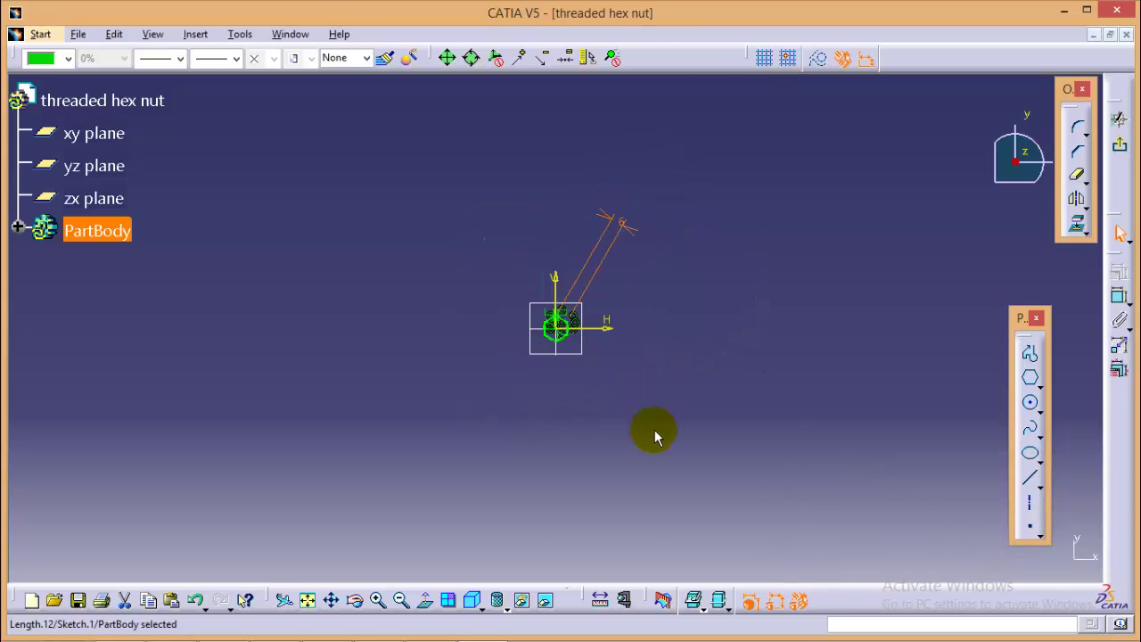
pyautogui.moveTo(683, 343); pyautogui.dragTo(534, 369, button='middle')
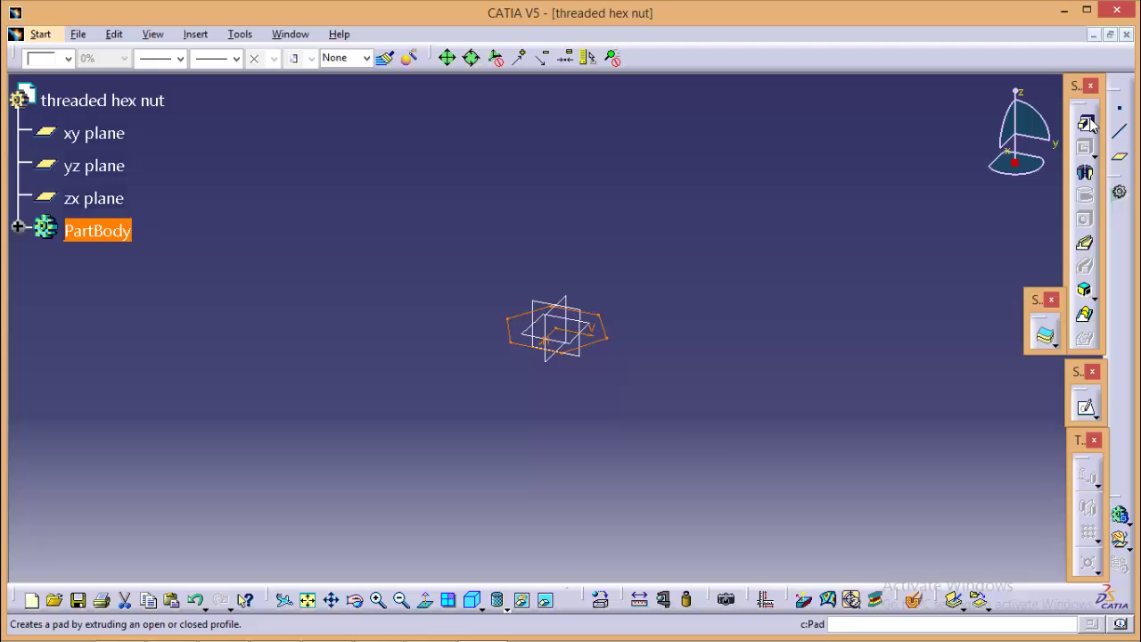
# Pad the hexagon sketch into a solid hexagonal prism, Pad.1.
pyautogui.click(1085, 122)
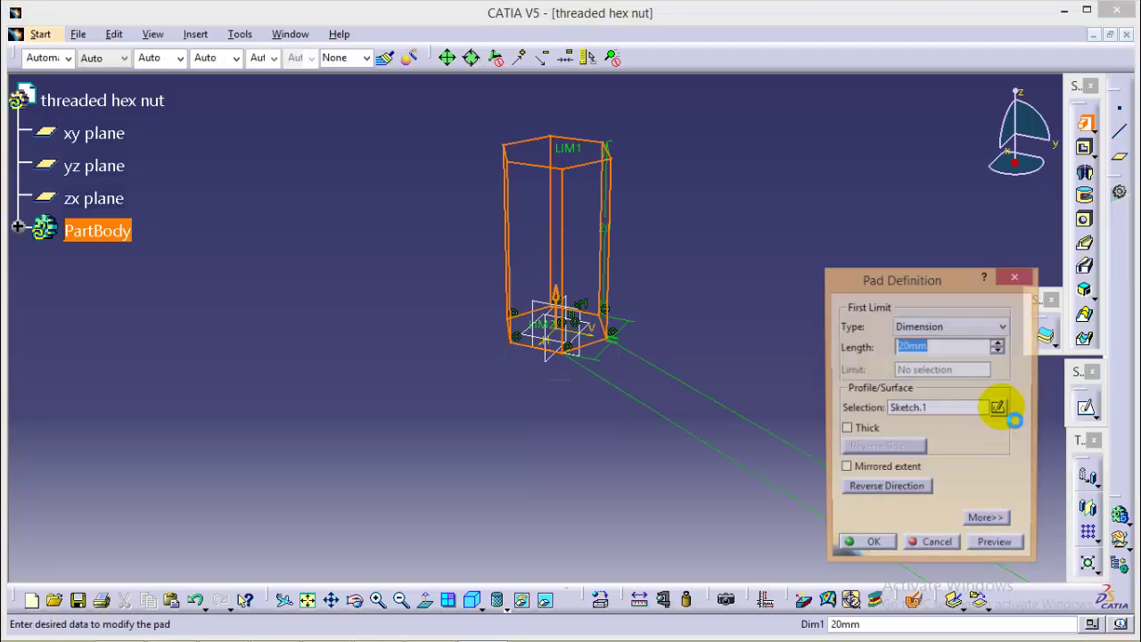
pyautogui.click(845, 468)
pyautogui.click(863, 546)
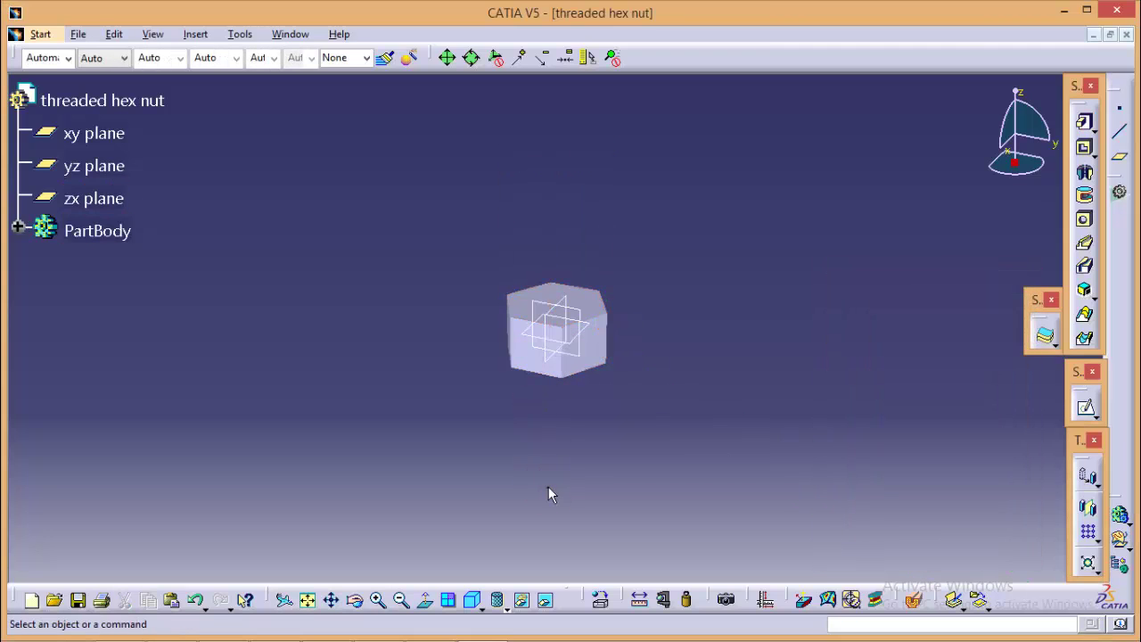
pyautogui.moveTo(548, 491); pyautogui.dragTo(568, 355, button='middle')
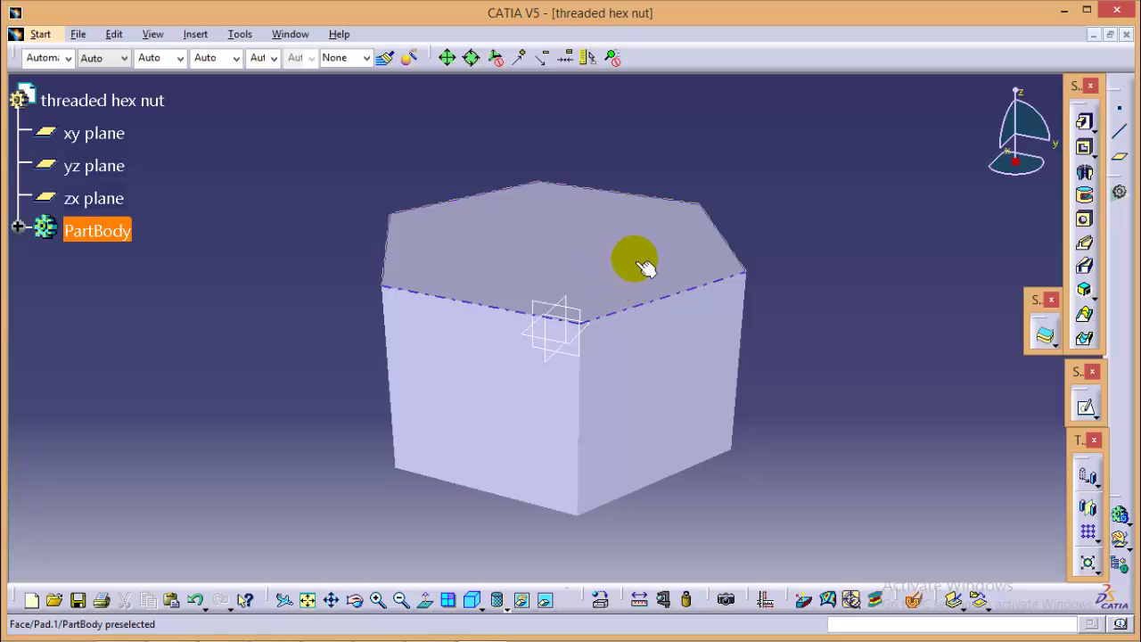
# Start a new sketch on the hexagonal block's top face.
pyautogui.click(830, 316)
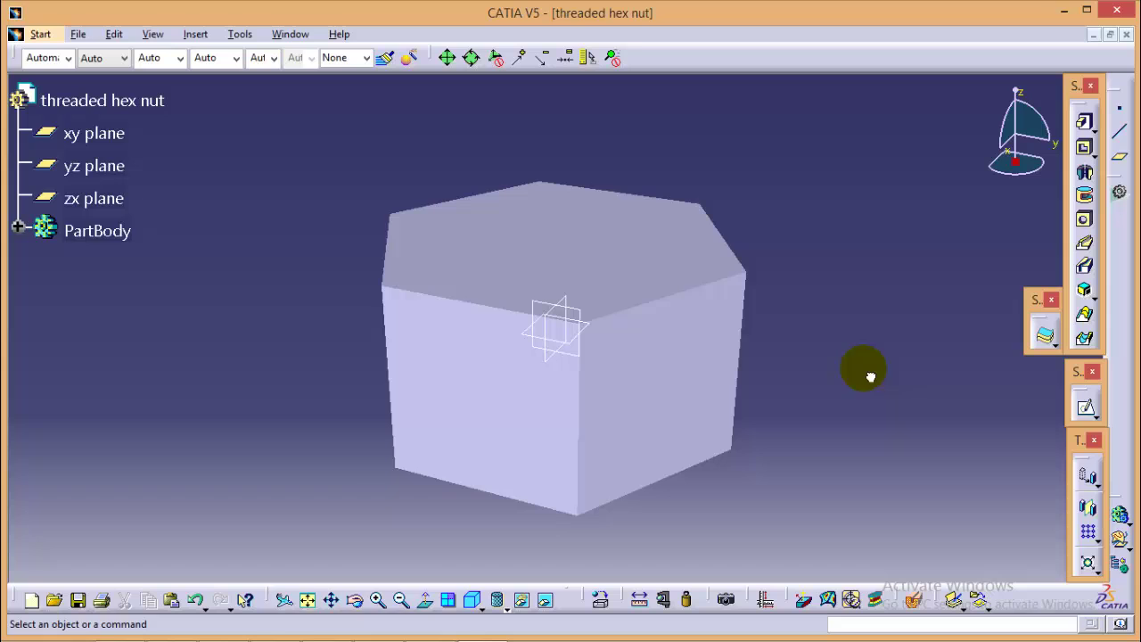
pyautogui.click(865, 370)
pyautogui.click(581, 264)
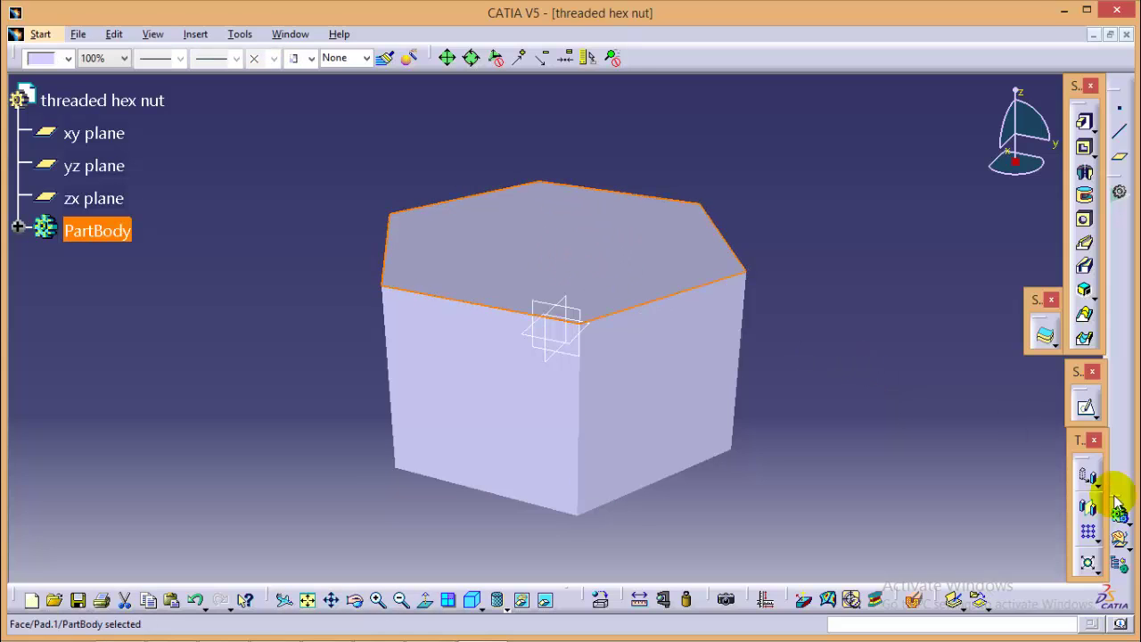
pyautogui.click(1085, 407)
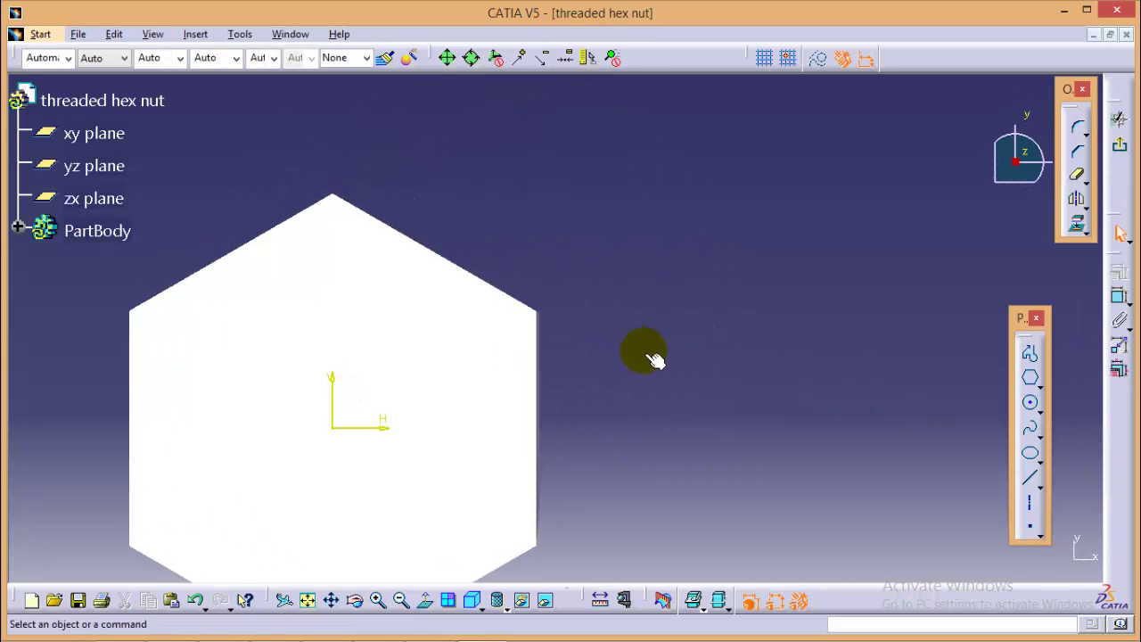
pyautogui.moveTo(619, 330); pyautogui.dragTo(725, 318, button='middle')
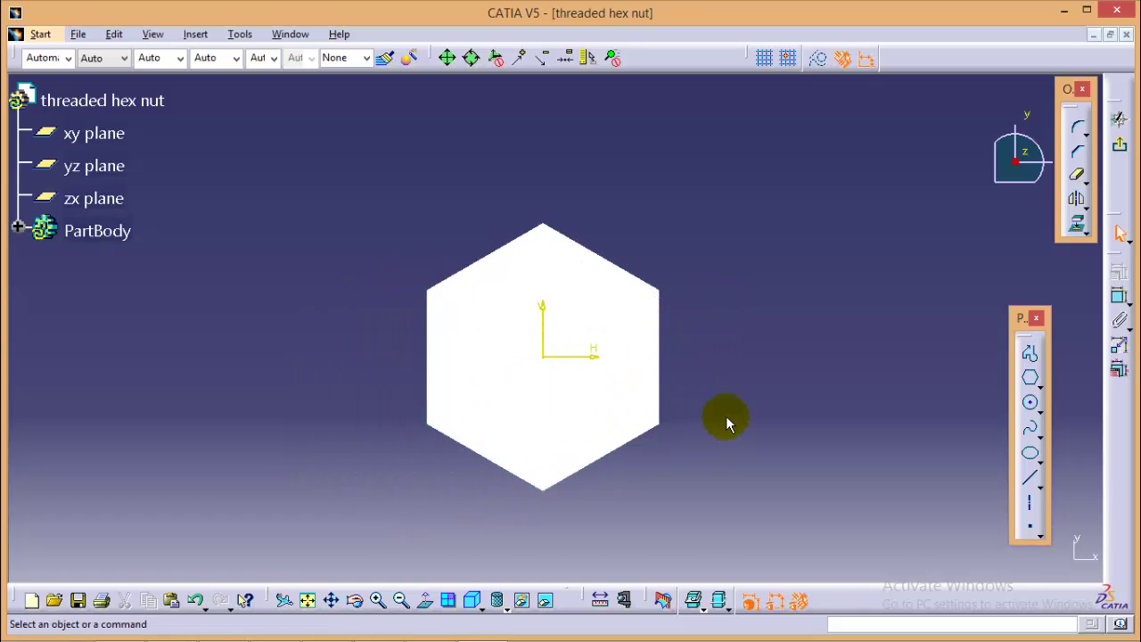
# Draw a circle at the origin tangent to the hexagon's edges and exit the sketch.
pyautogui.click(1031, 405)
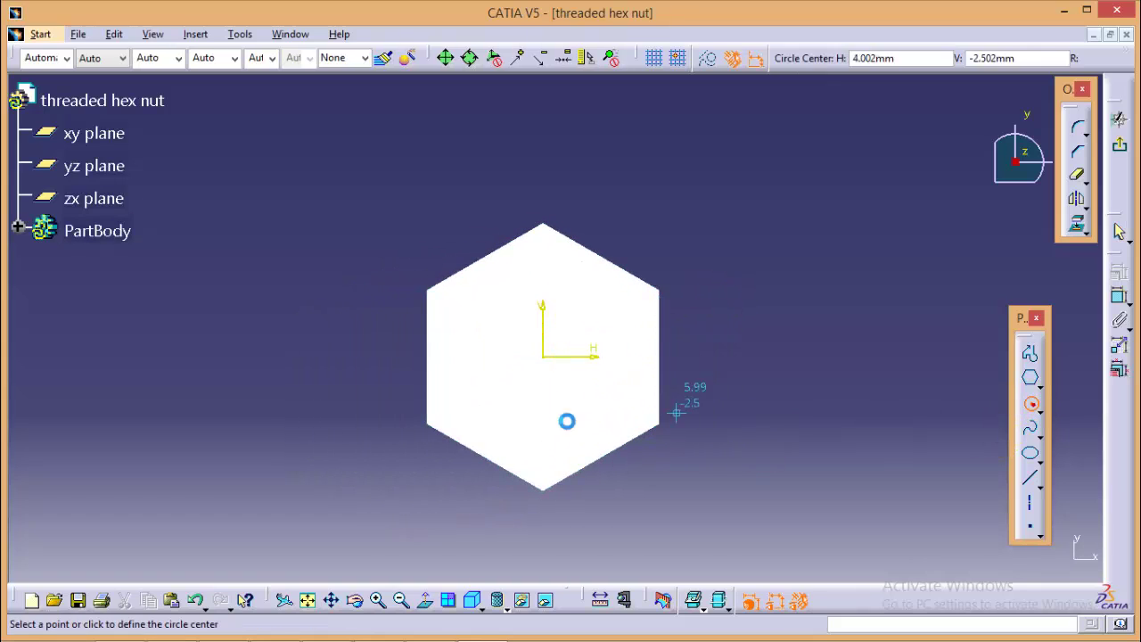
pyautogui.click(545, 357)
pyautogui.click(505, 436)
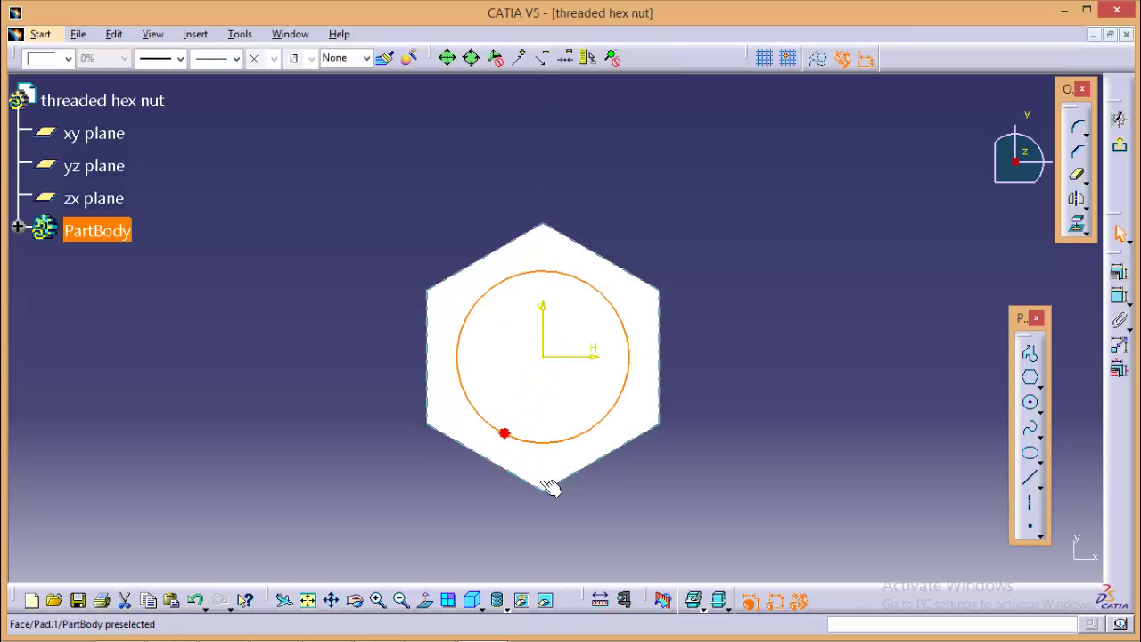
pyautogui.click(1119, 273)
pyautogui.click(995, 455)
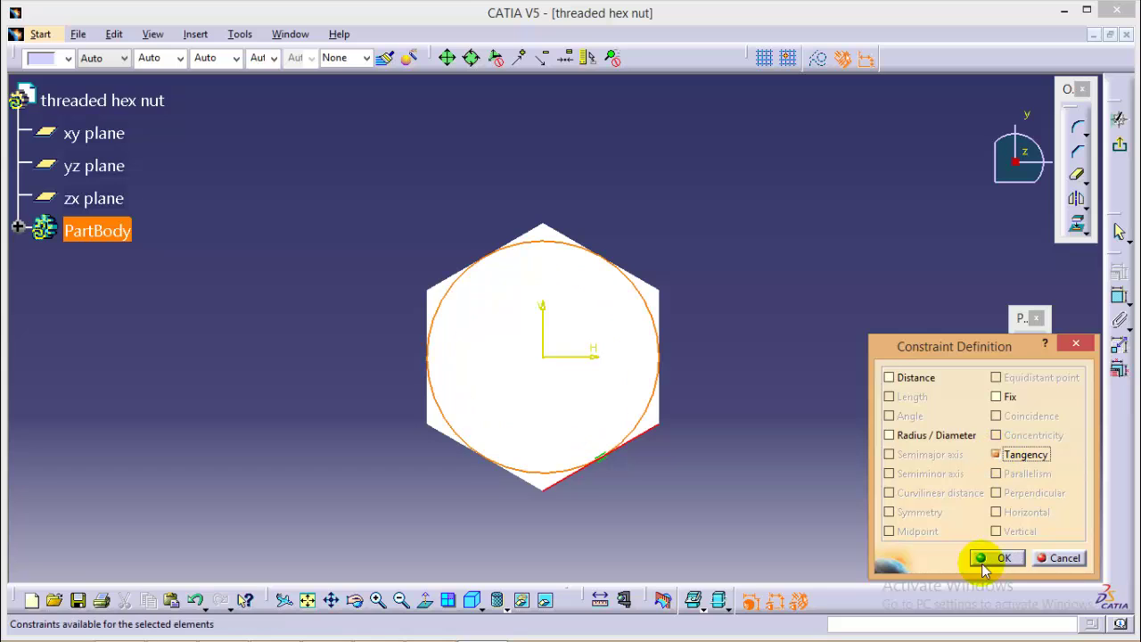
pyautogui.click(1002, 558)
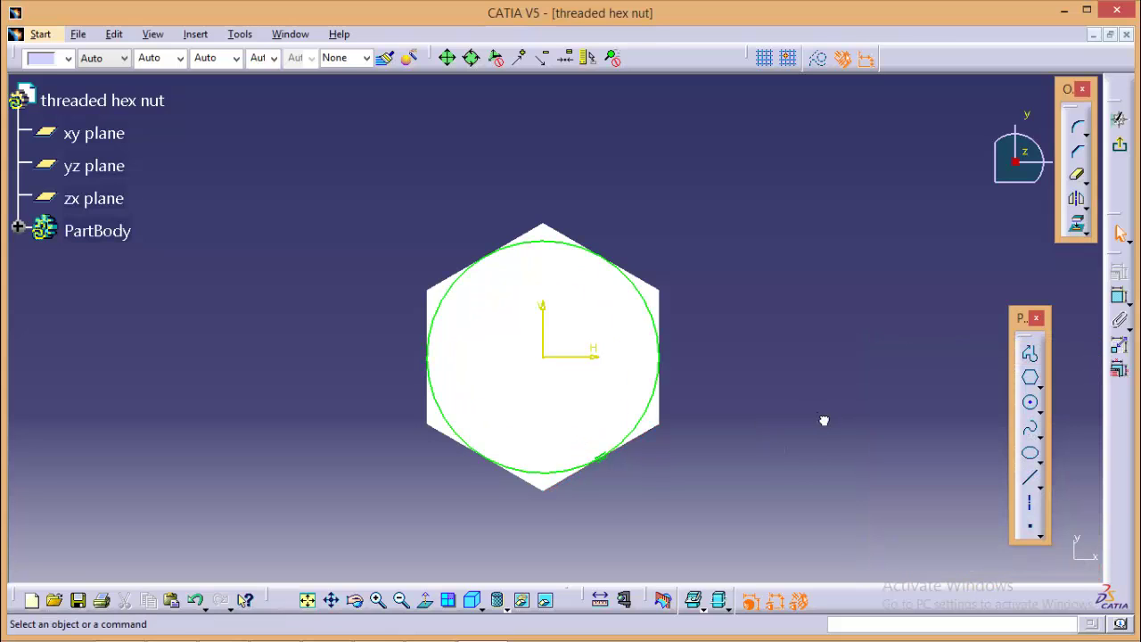
pyautogui.click(1119, 147)
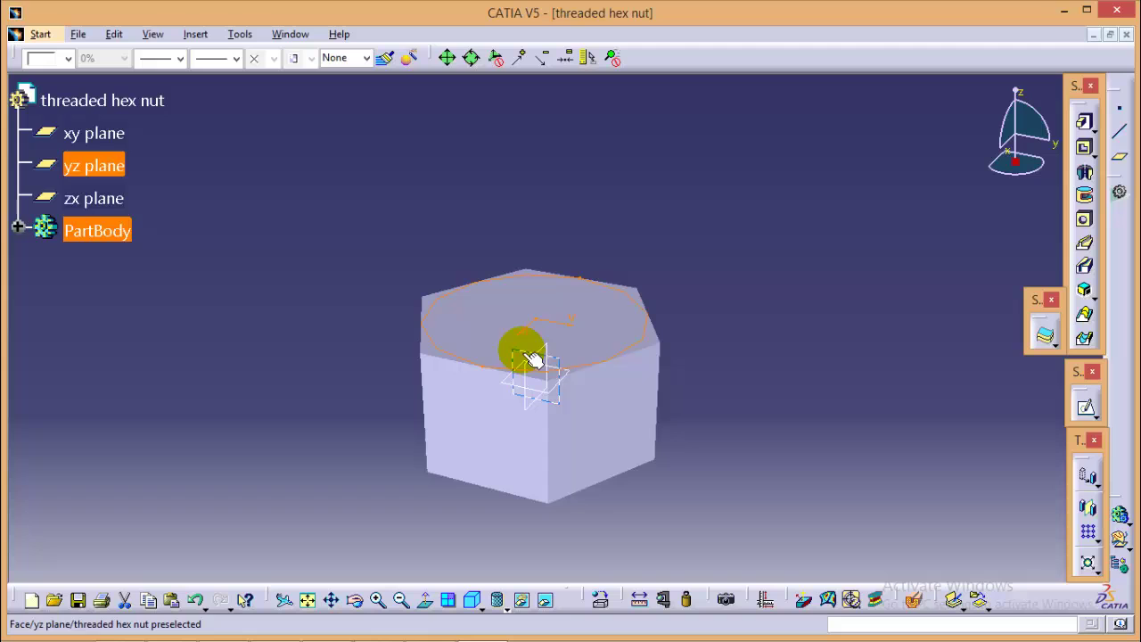
# On the yz plane, project the block's top edge as construction geometry.
pyautogui.click(533, 364)
pyautogui.click(1085, 408)
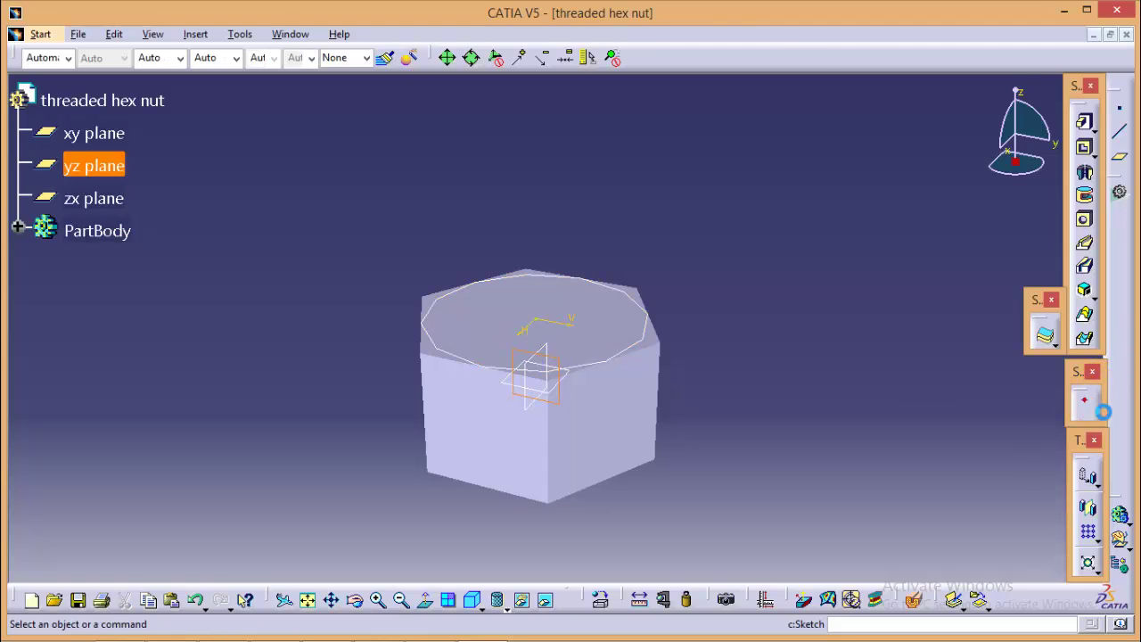
pyautogui.click(510, 326)
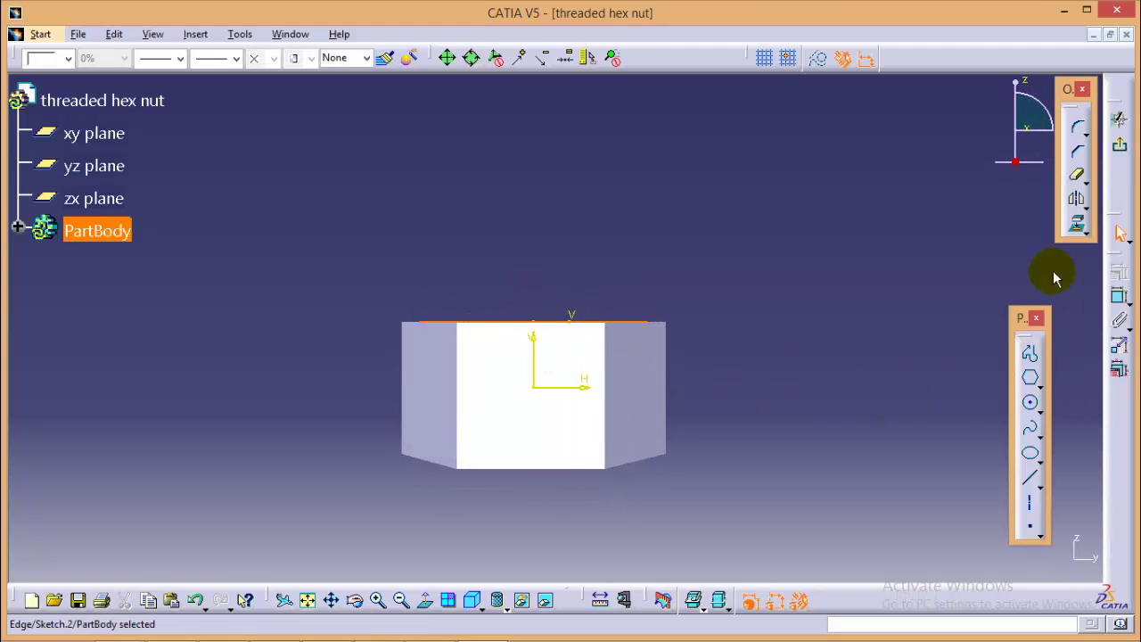
pyautogui.click(1079, 225)
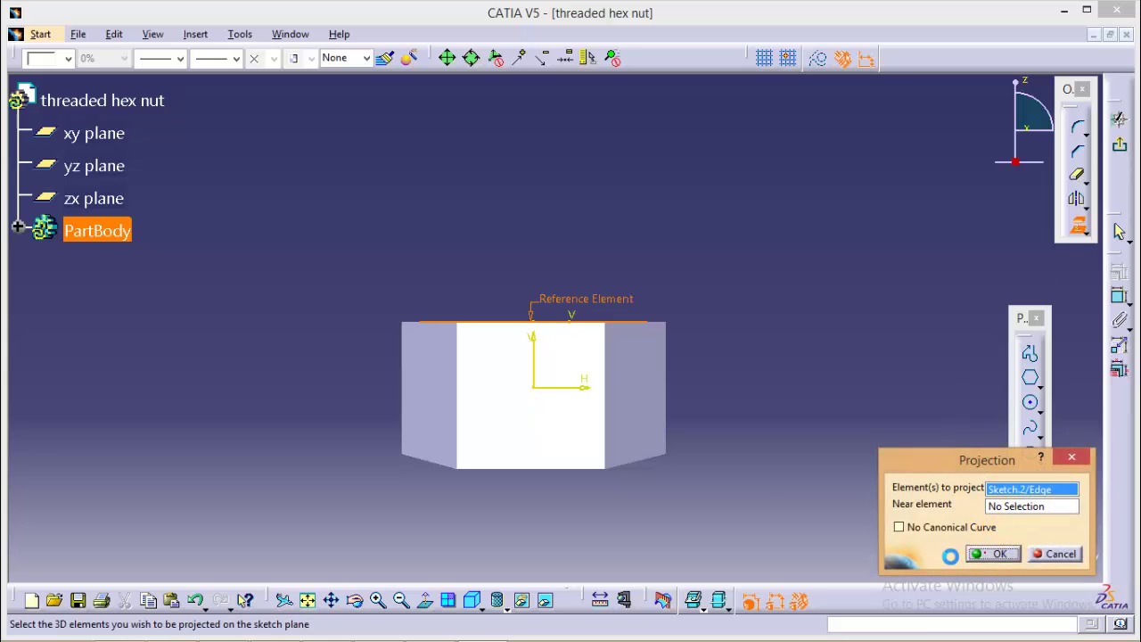
pyautogui.click(819, 60)
# Draw a line from the profile's top-right corner down and outward past the nut.
pyautogui.click(1028, 356)
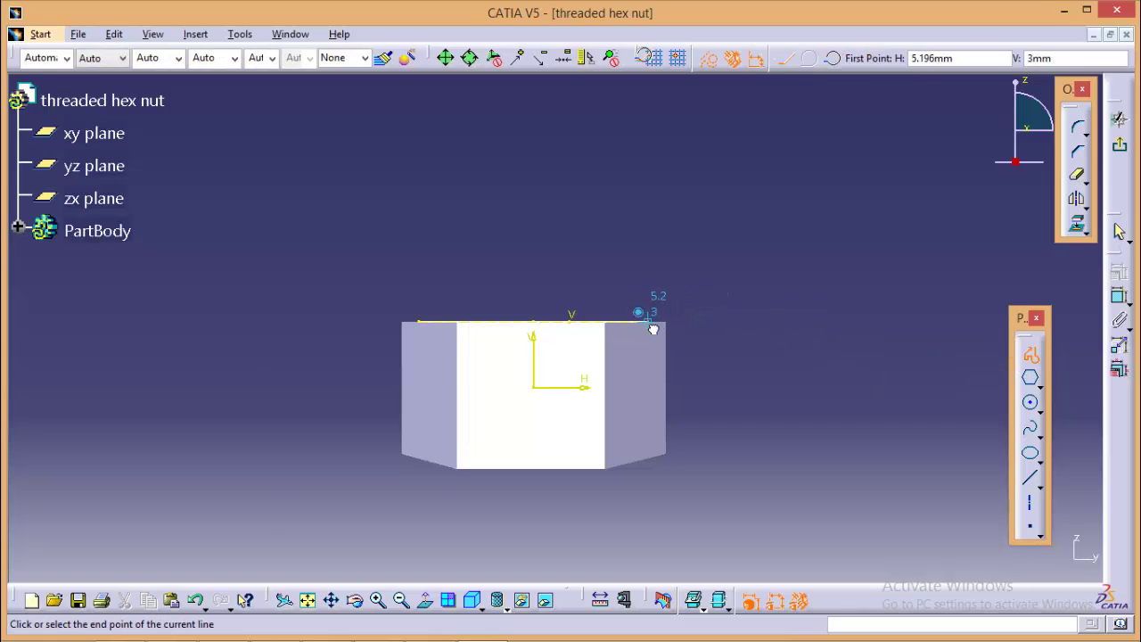
pyautogui.click(700, 350)
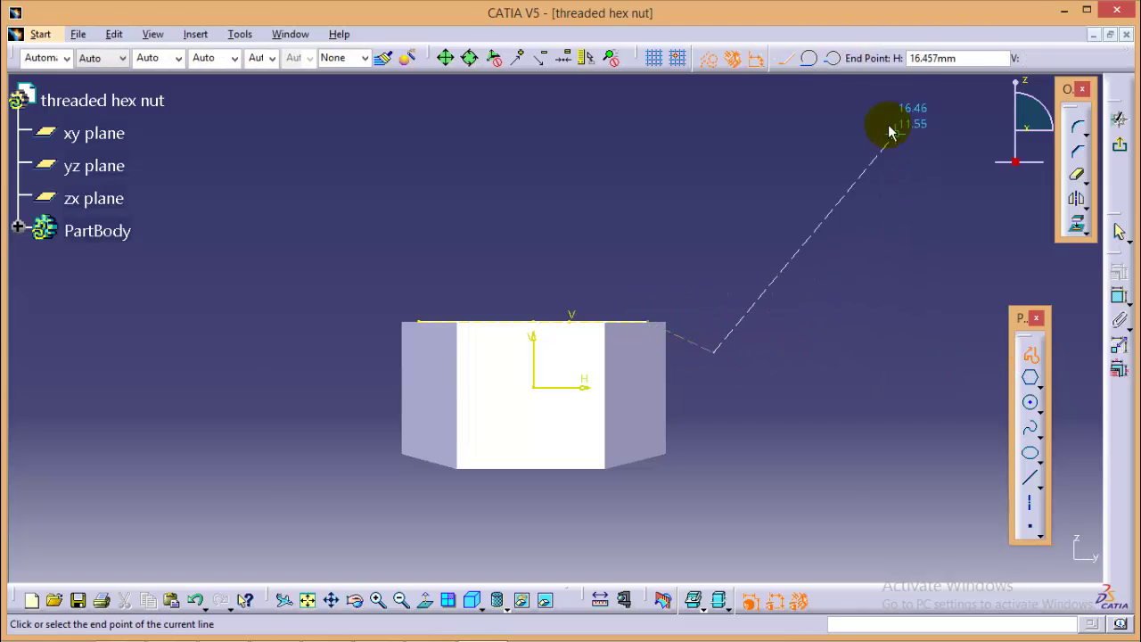
pyautogui.click(712, 58)
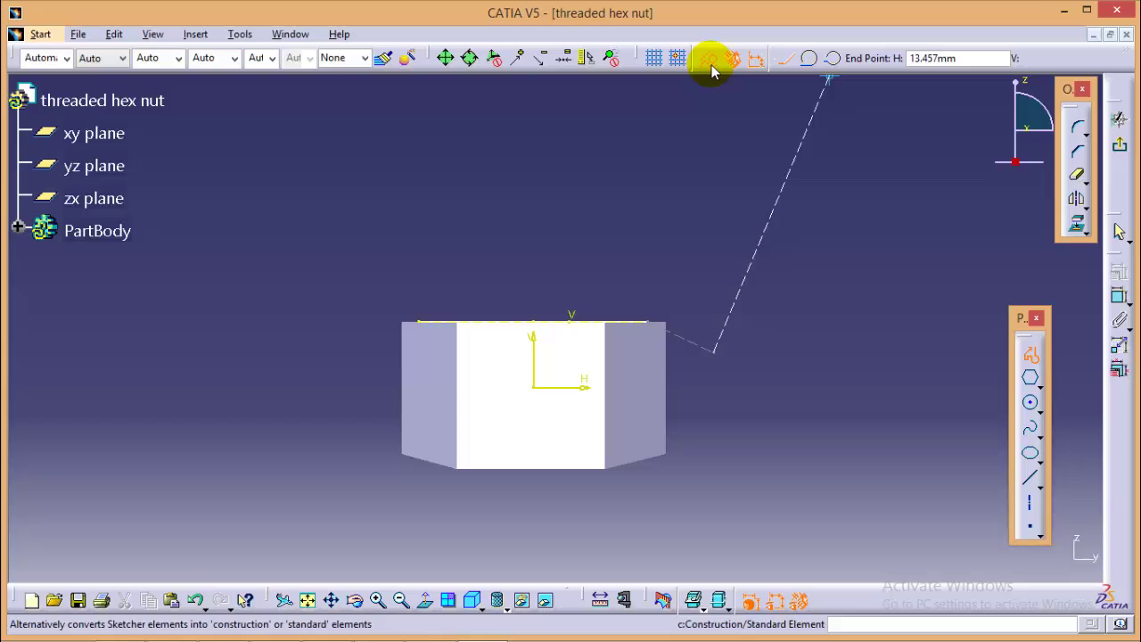
pyautogui.click(752, 380)
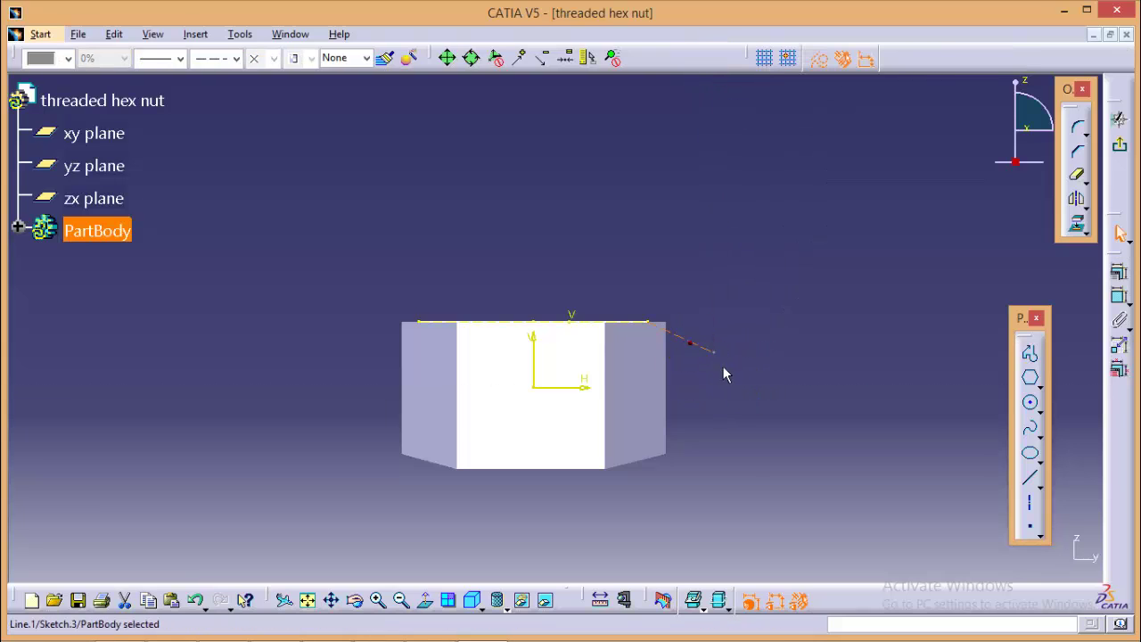
pyautogui.click(819, 60)
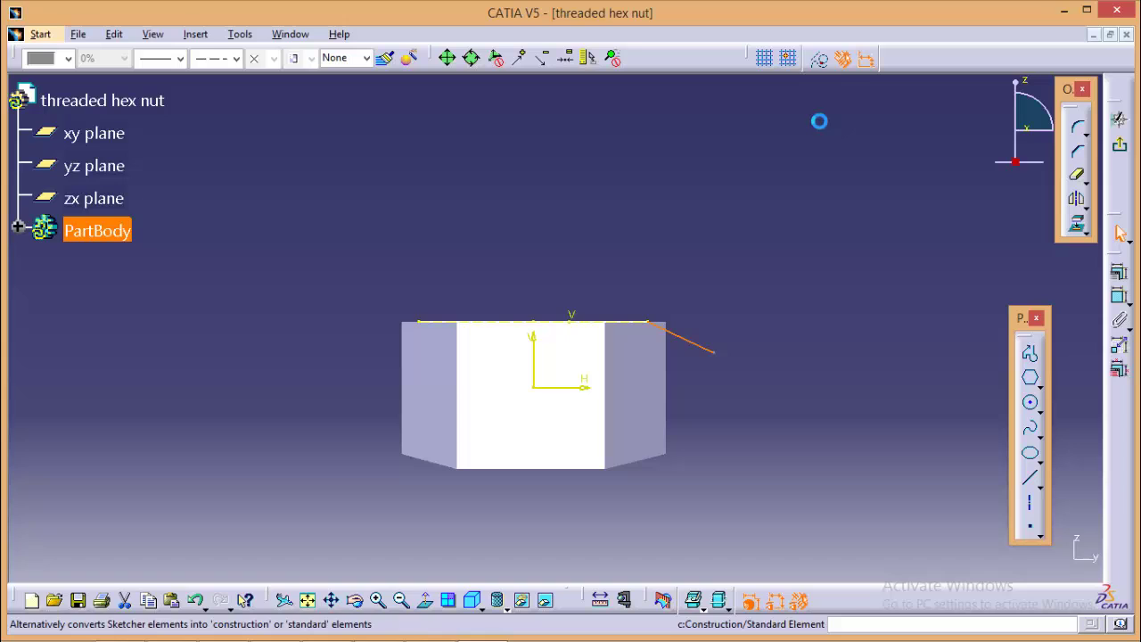
# Constrain the line to 30° from the top edge.
pyautogui.click(782, 422)
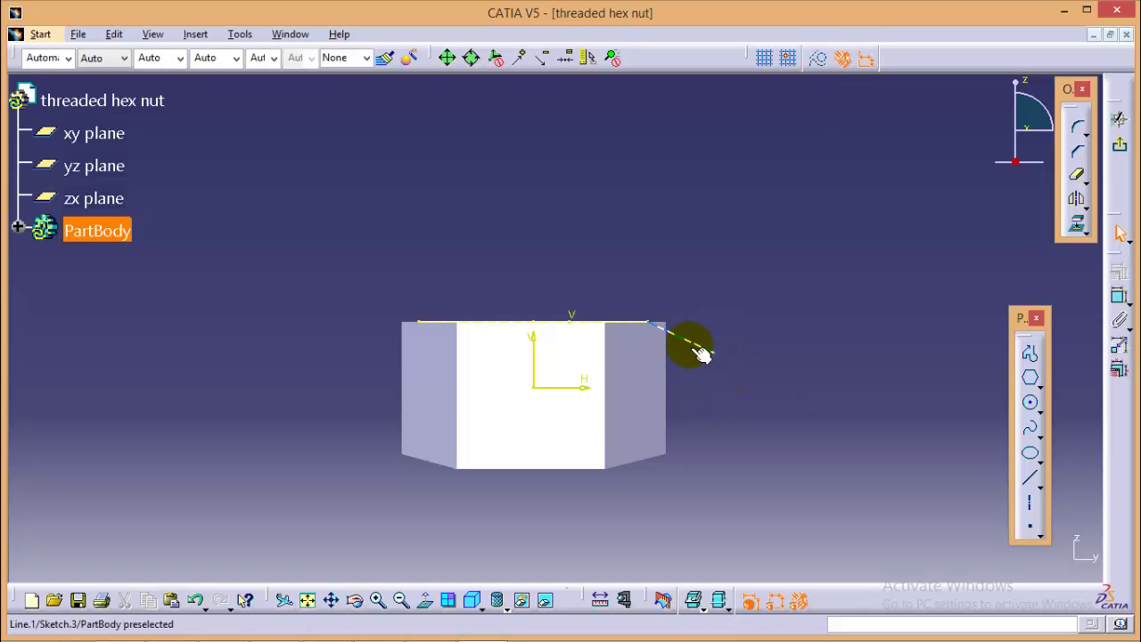
pyautogui.keyDown('ctrl'); pyautogui.click(586, 323); pyautogui.keyUp('ctrl')
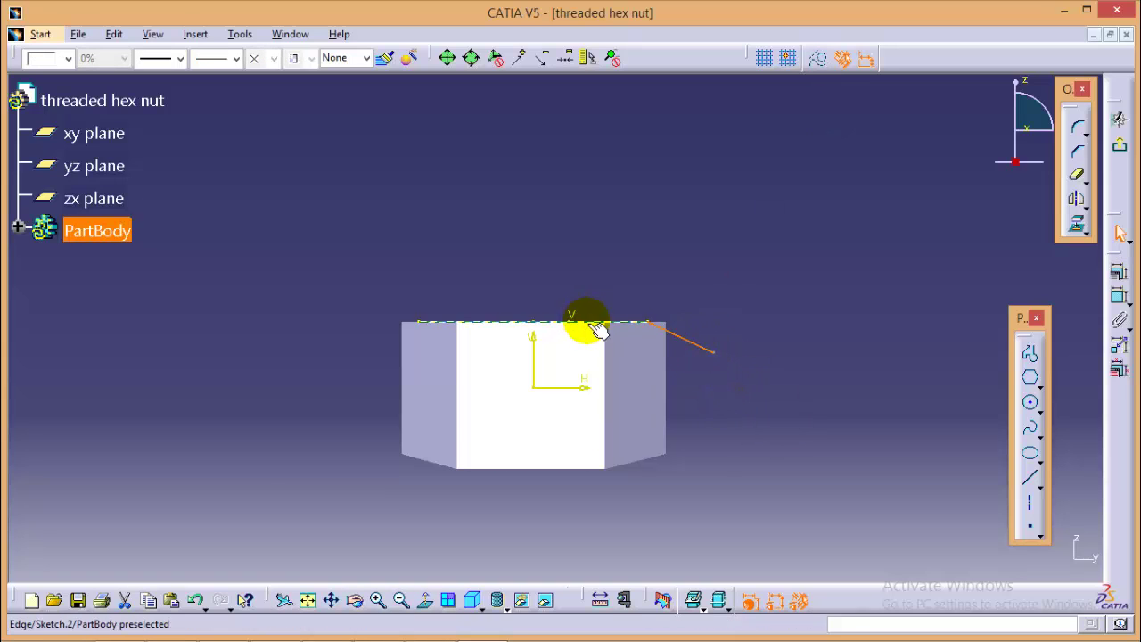
pyautogui.click(1121, 300)
pyautogui.click(756, 341)
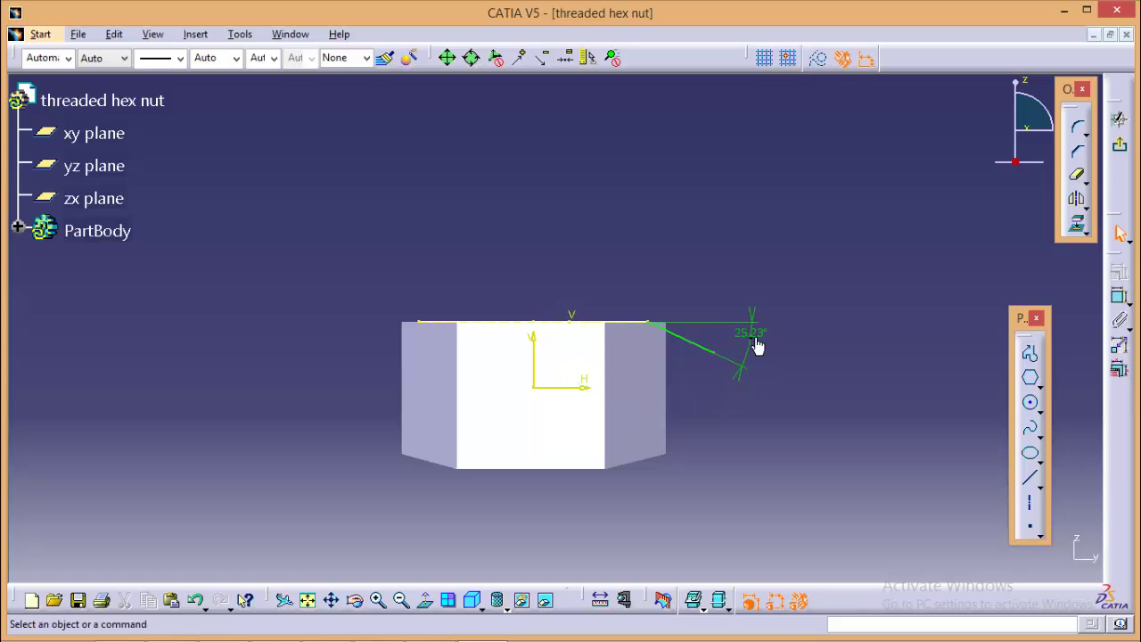
pyautogui.doubleClick(764, 343)
pyautogui.press('Return')
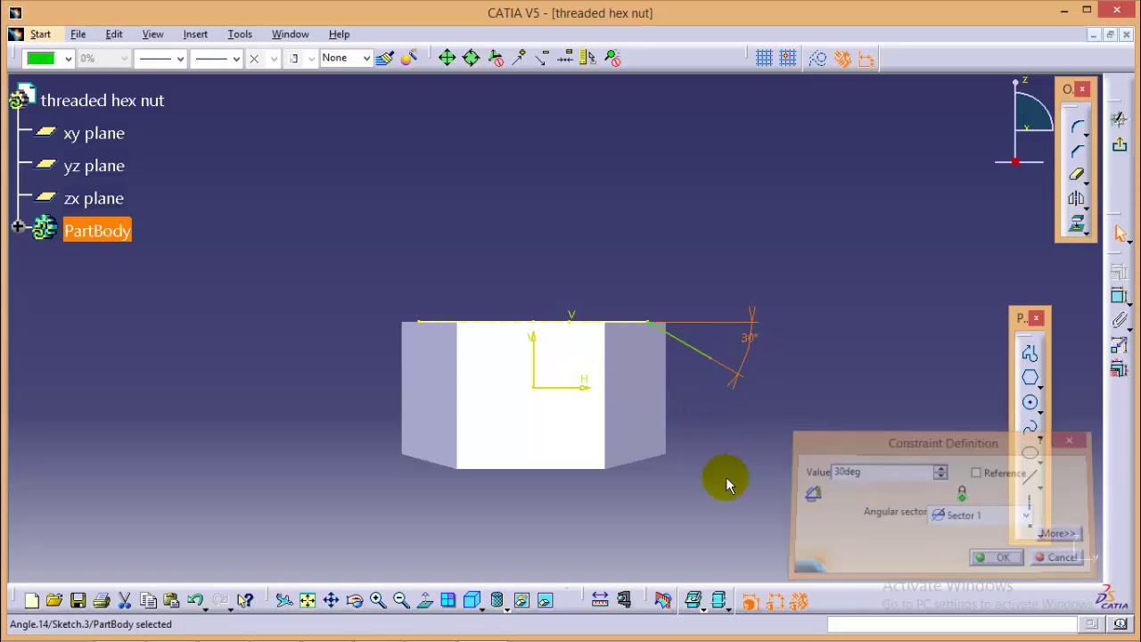
pyautogui.keyDown('ctrl'); pyautogui.moveTo(725, 482); pyautogui.dragTo(739, 377, button='middle'); pyautogui.keyUp('ctrl')
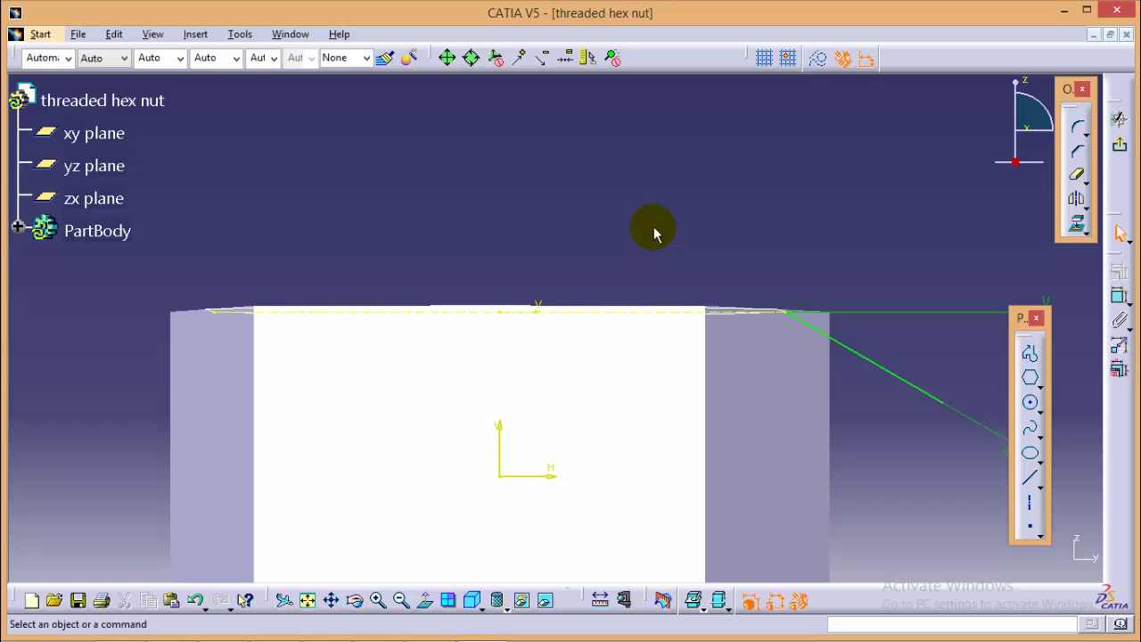
pyautogui.keyDown('ctrl'); pyautogui.moveTo(664, 236); pyautogui.dragTo(629, 293, button='middle'); pyautogui.keyUp('ctrl')
pyautogui.moveTo(743, 451); pyautogui.dragTo(708, 382, button='middle')
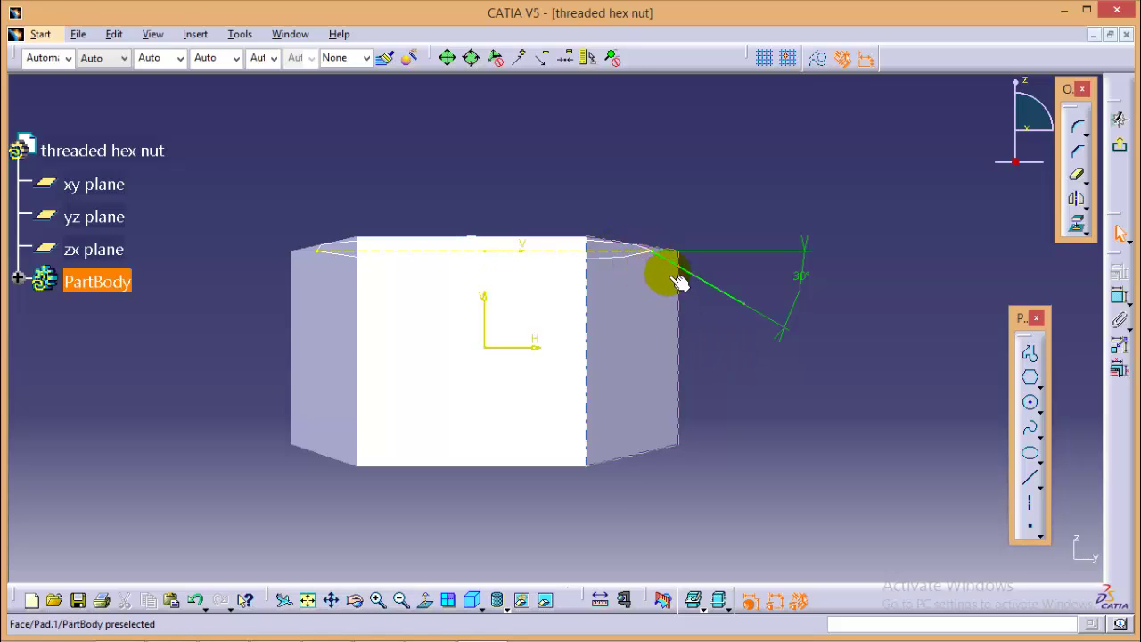
# Project the nut's right side edge and trim the angled line back to it.
pyautogui.click(682, 317)
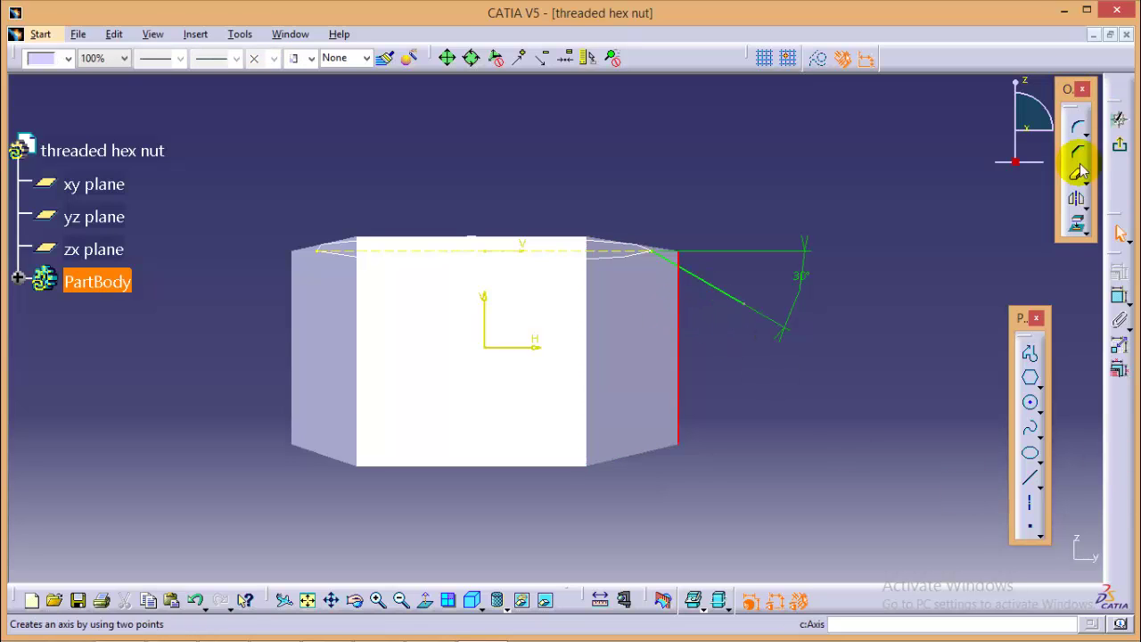
pyautogui.click(1077, 226)
pyautogui.click(994, 553)
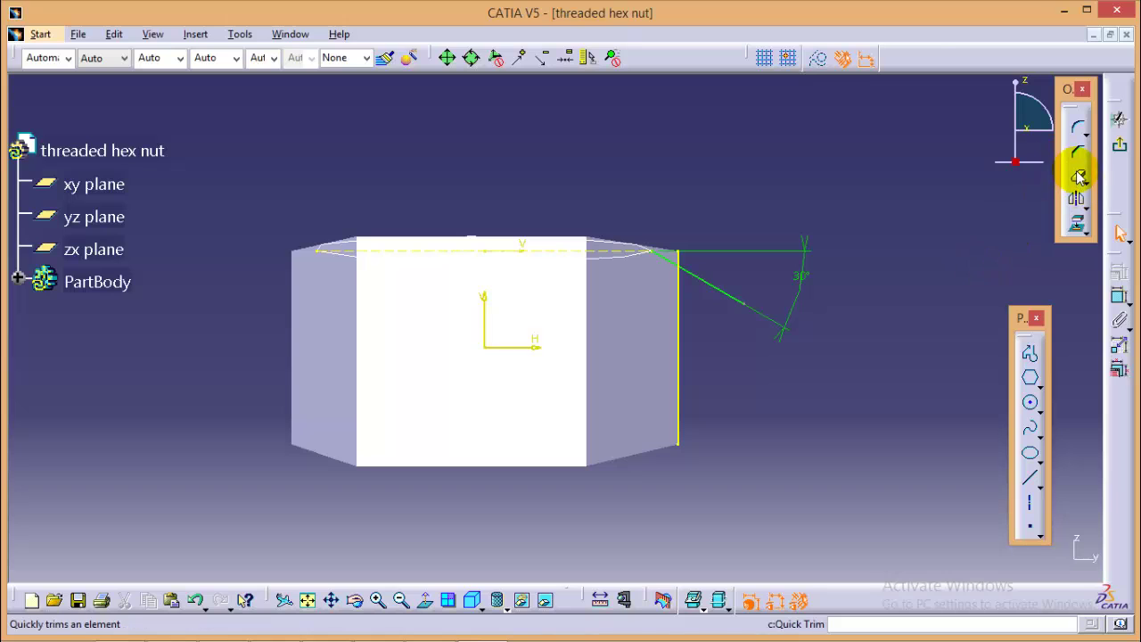
pyautogui.click(718, 294)
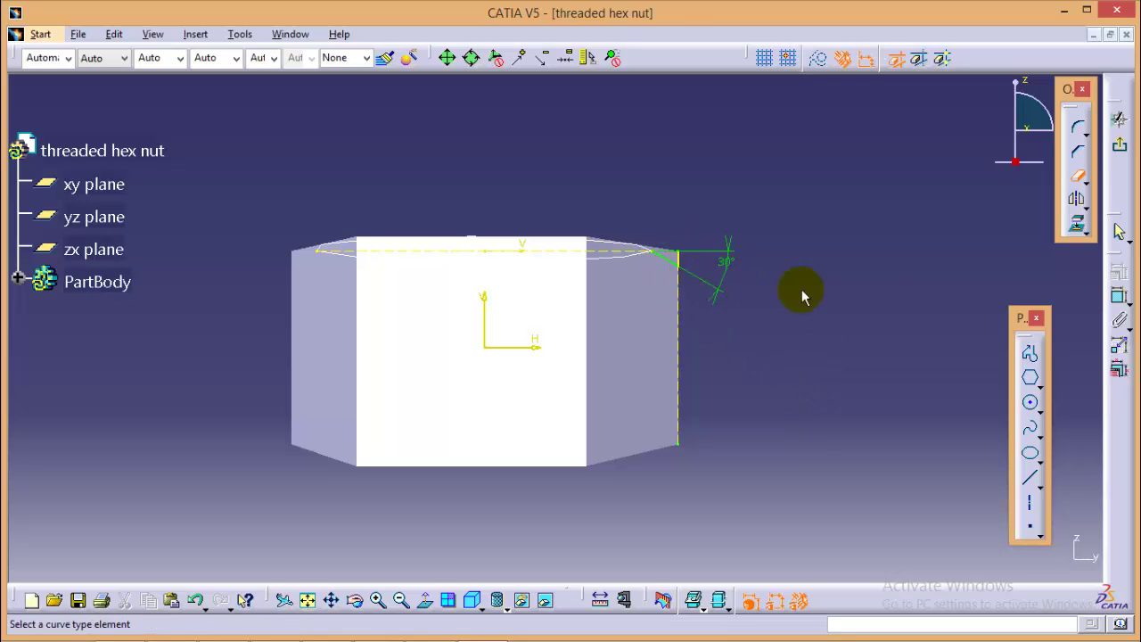
# Create Plane.1 parallel to the xy plane through the chamfer line's end vertex.
pyautogui.click(1122, 149)
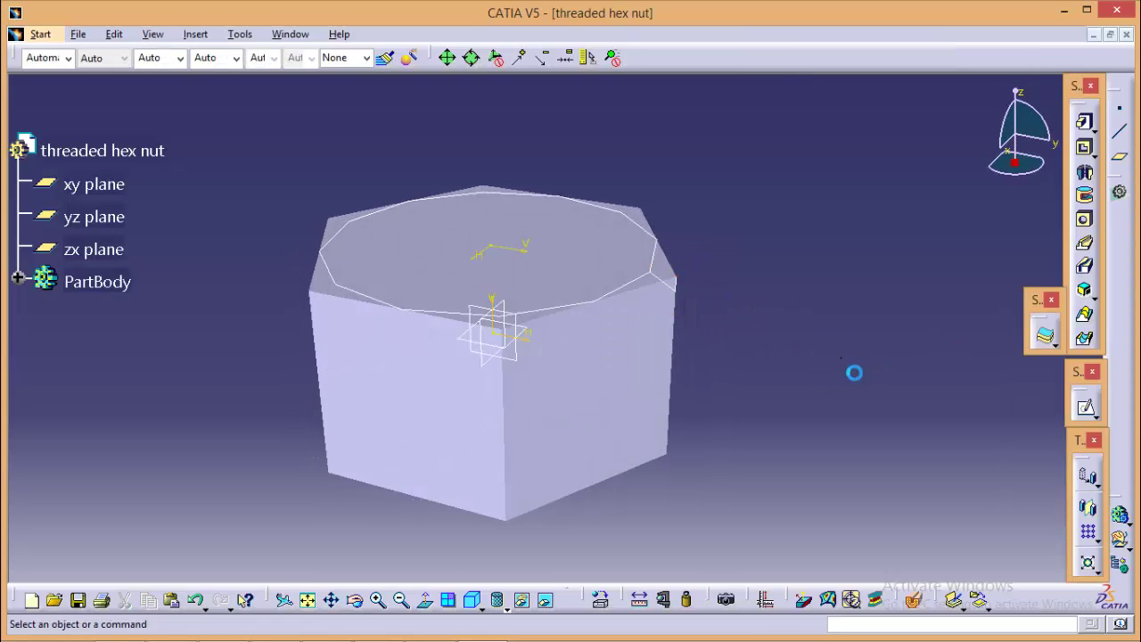
pyautogui.click(1121, 163)
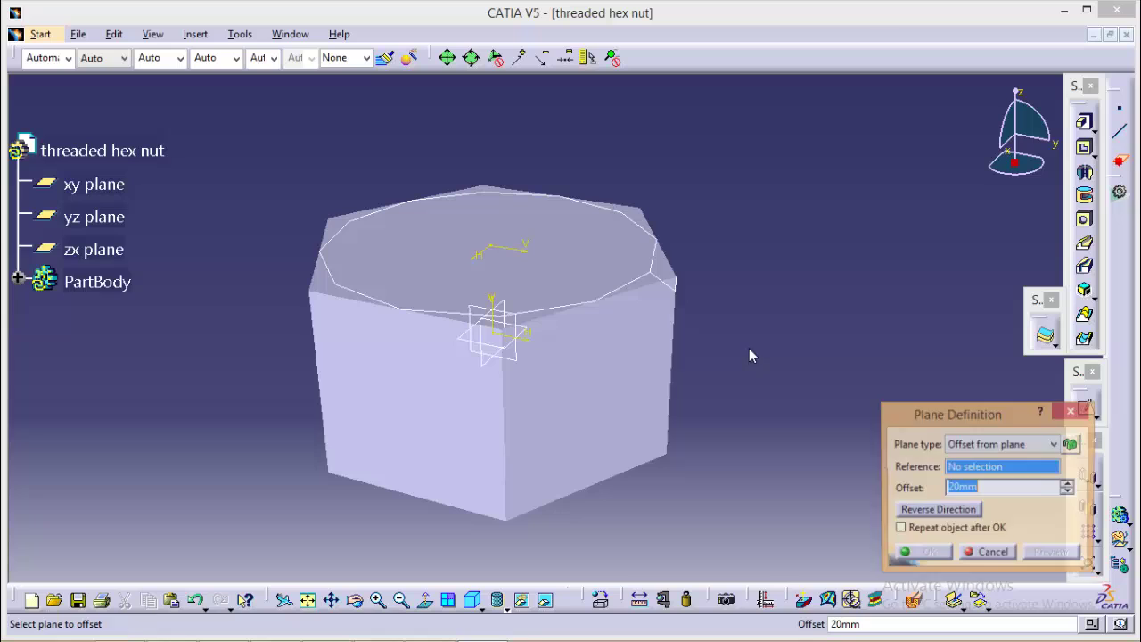
pyautogui.click(687, 299)
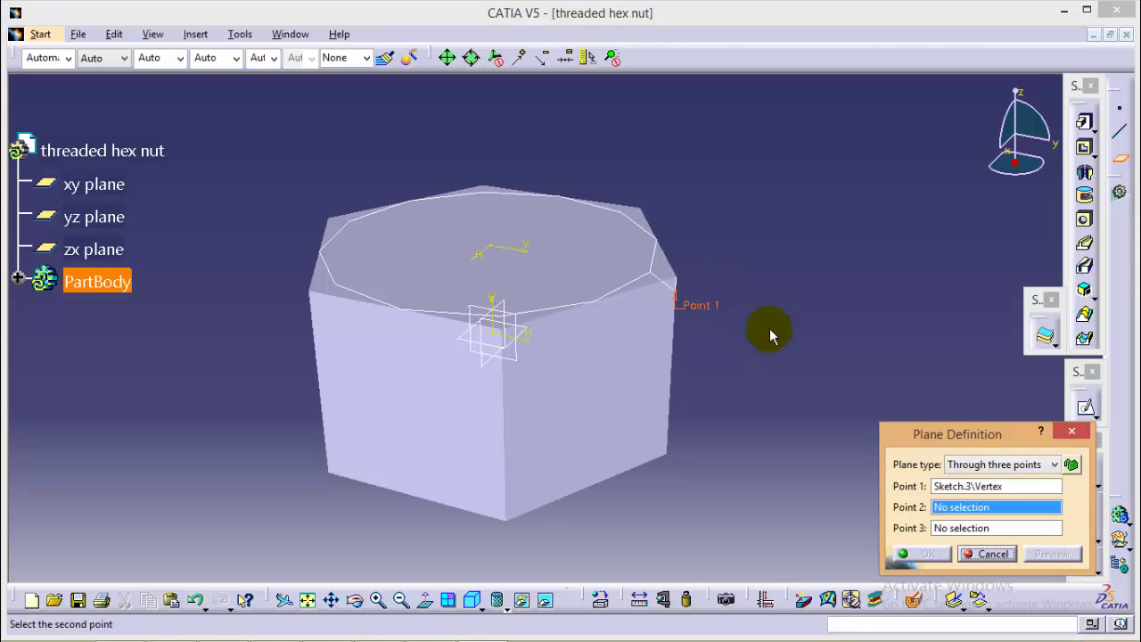
pyautogui.click(1050, 465)
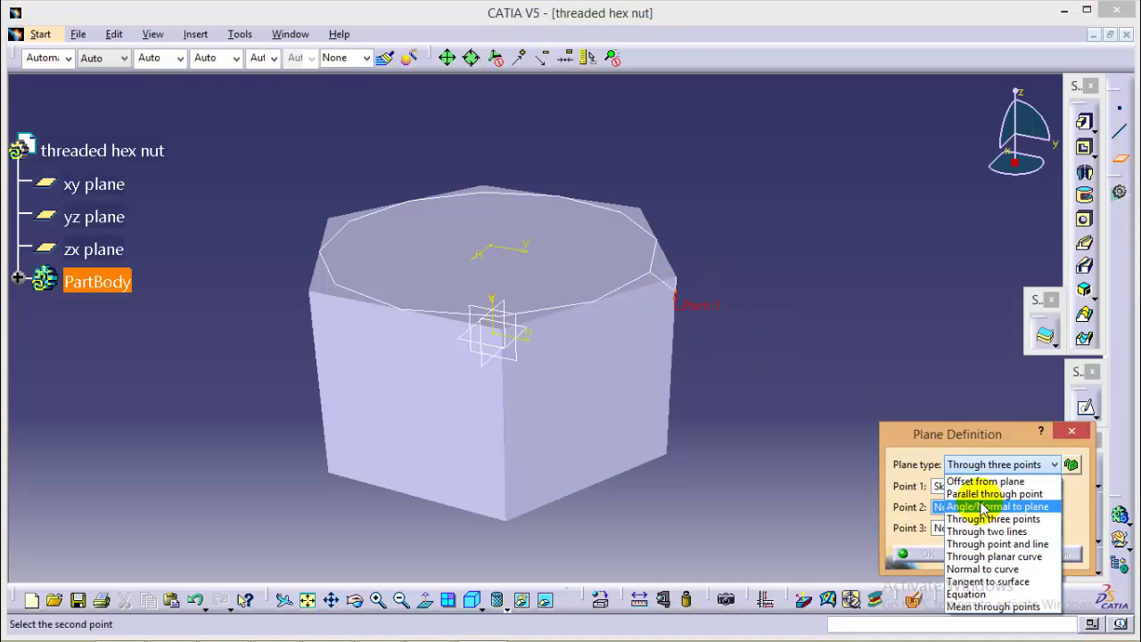
pyautogui.click(972, 489)
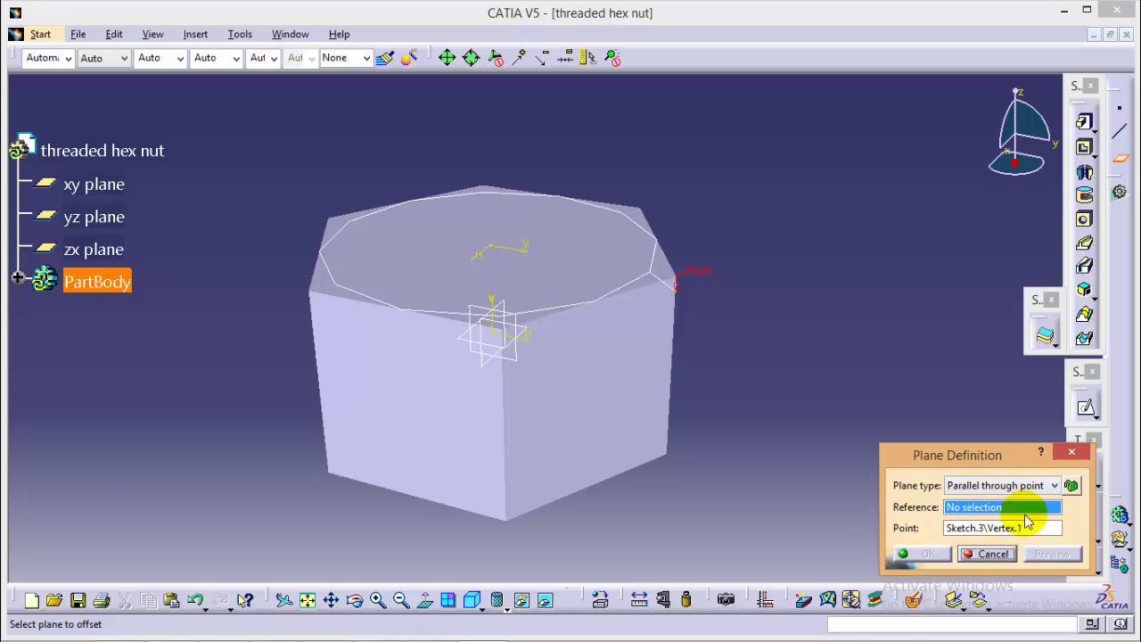
pyautogui.click(493, 335)
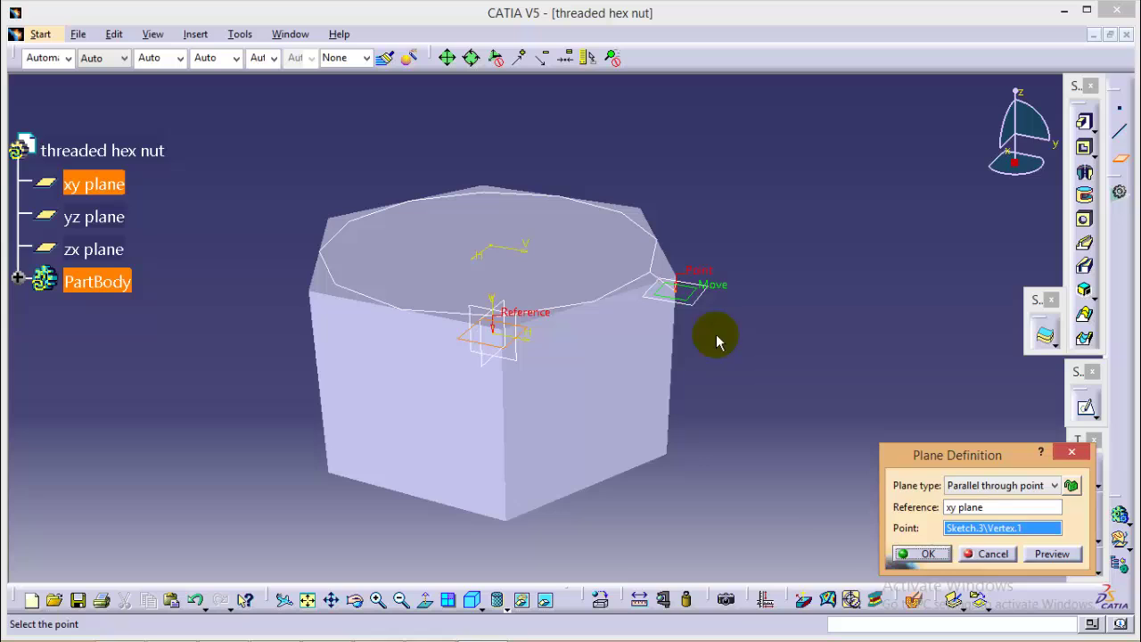
pyautogui.click(926, 554)
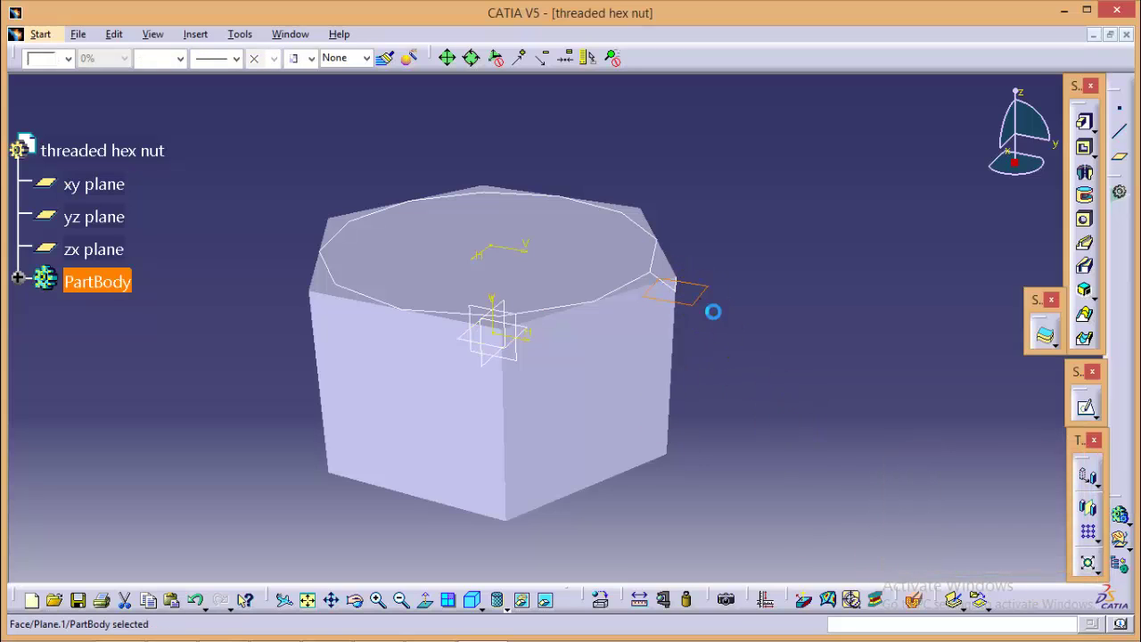
# On Plane.1, draw an origin-centred circle coincident with the hexagon corners, then exit the sketch.
pyautogui.click(1085, 408)
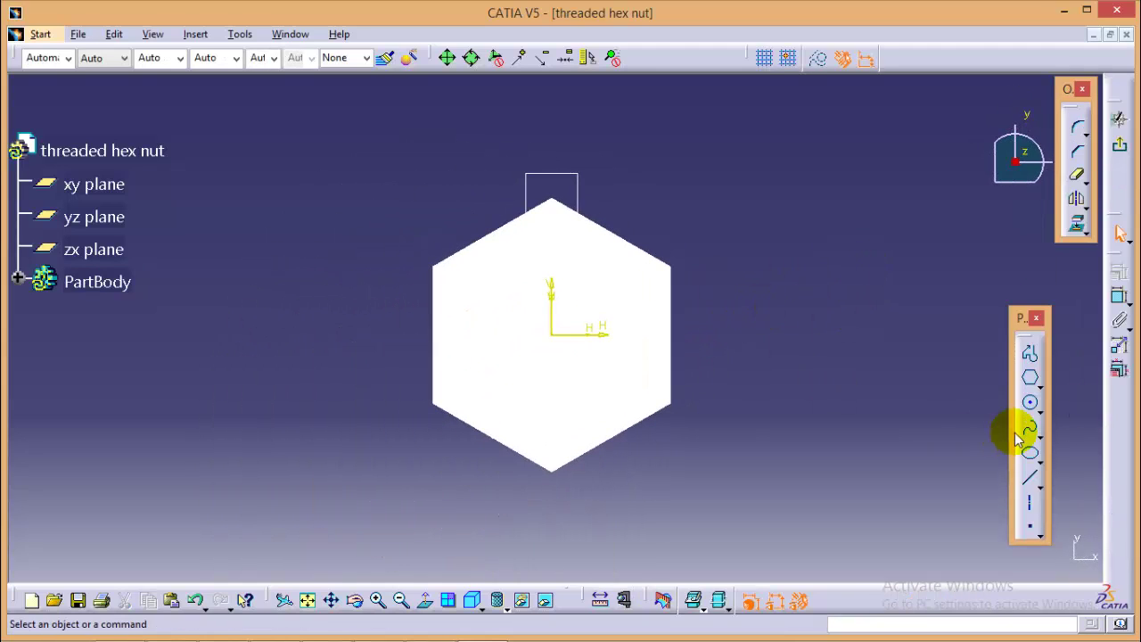
pyautogui.click(1029, 406)
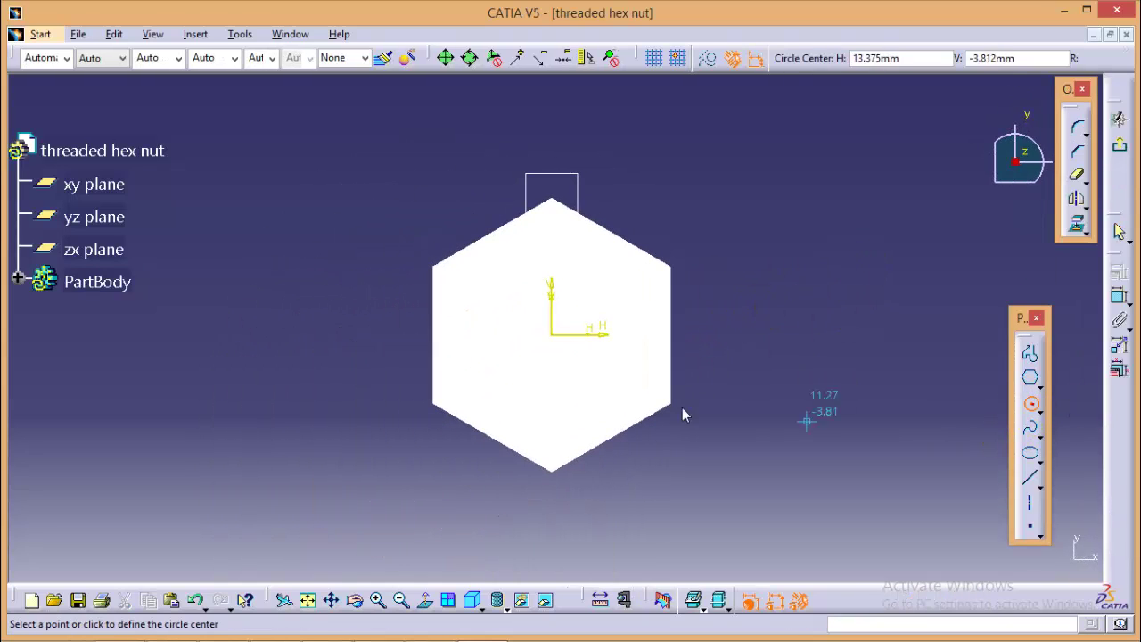
pyautogui.click(556, 341)
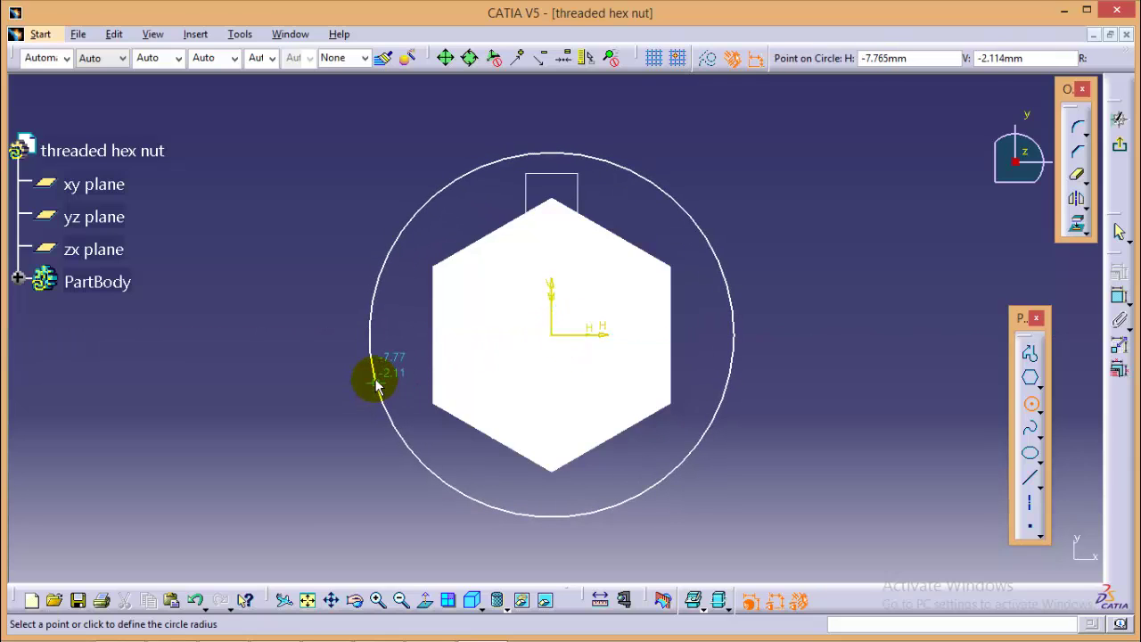
pyautogui.click(375, 381)
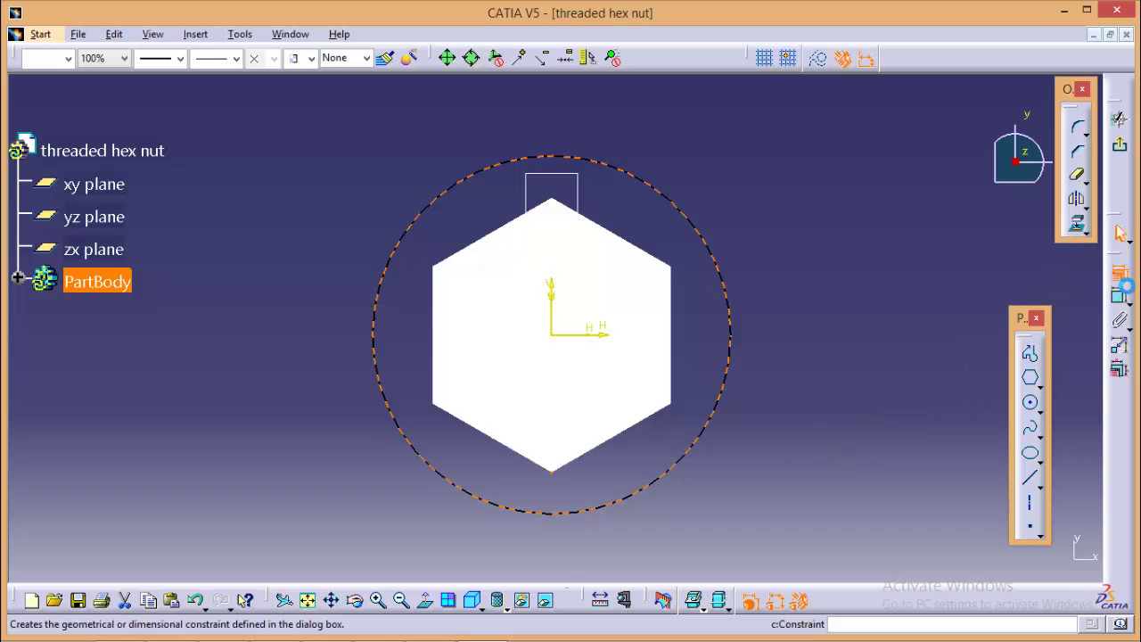
pyautogui.click(1119, 274)
pyautogui.click(996, 417)
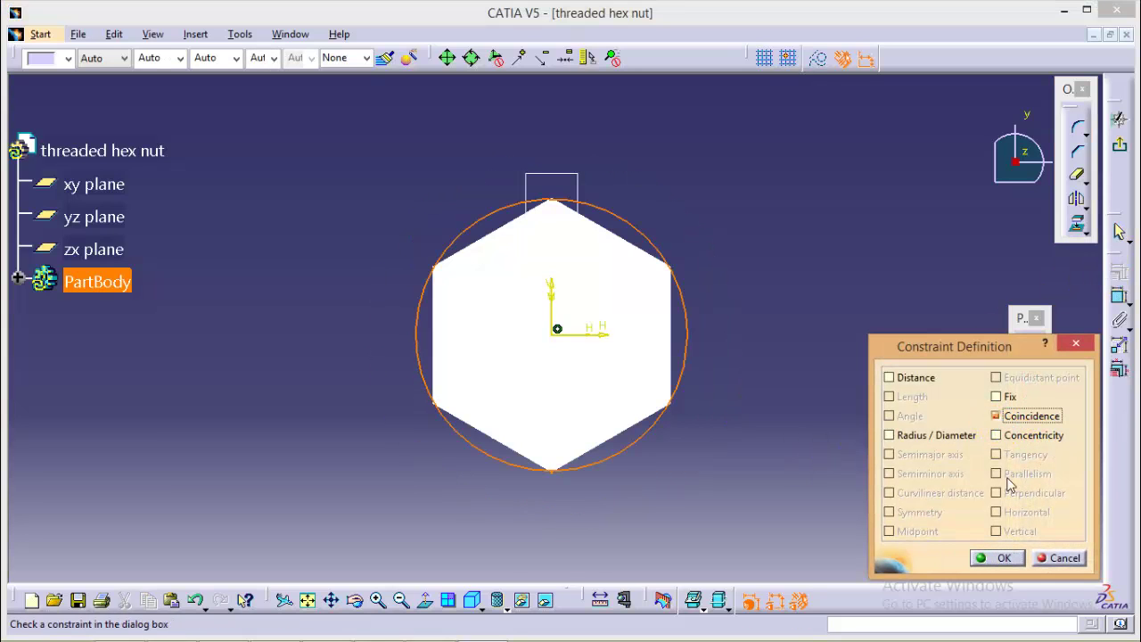
pyautogui.click(991, 557)
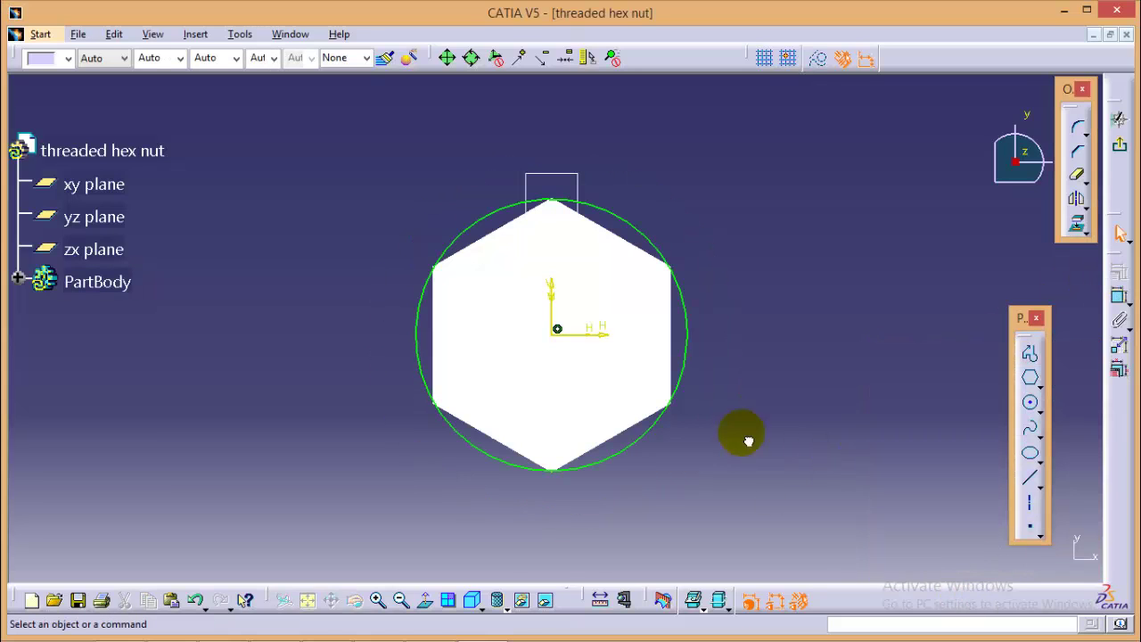
pyautogui.click(1120, 145)
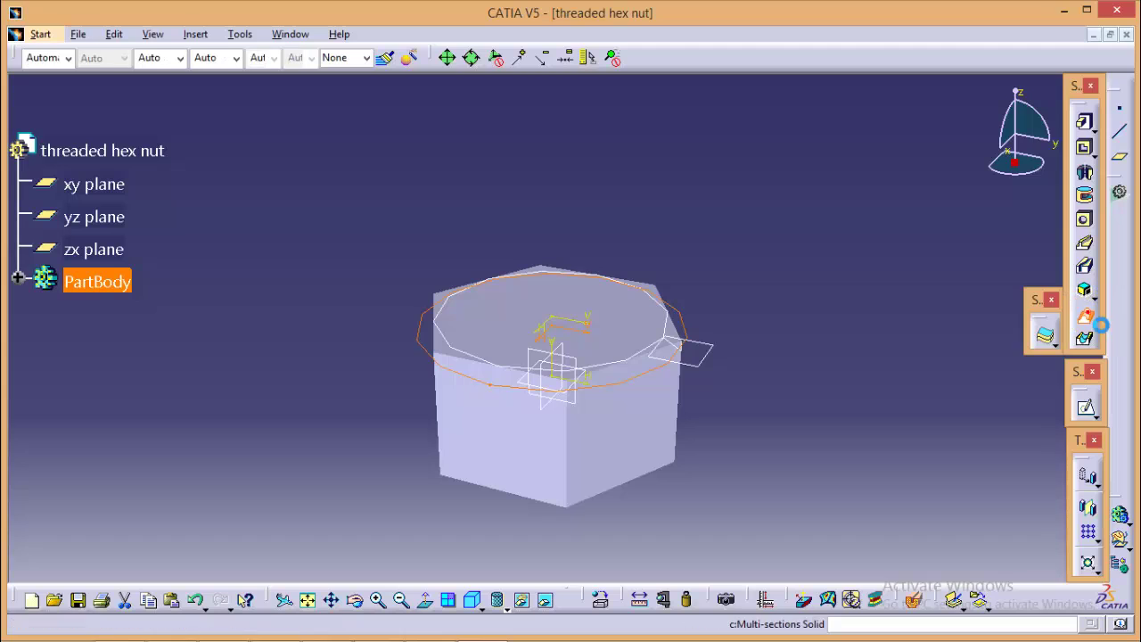
# Loft Multi-sections Solid.1 from Sketch.4 to the Sketch.2 circle.
pyautogui.click(1084, 290)
pyautogui.click(615, 381)
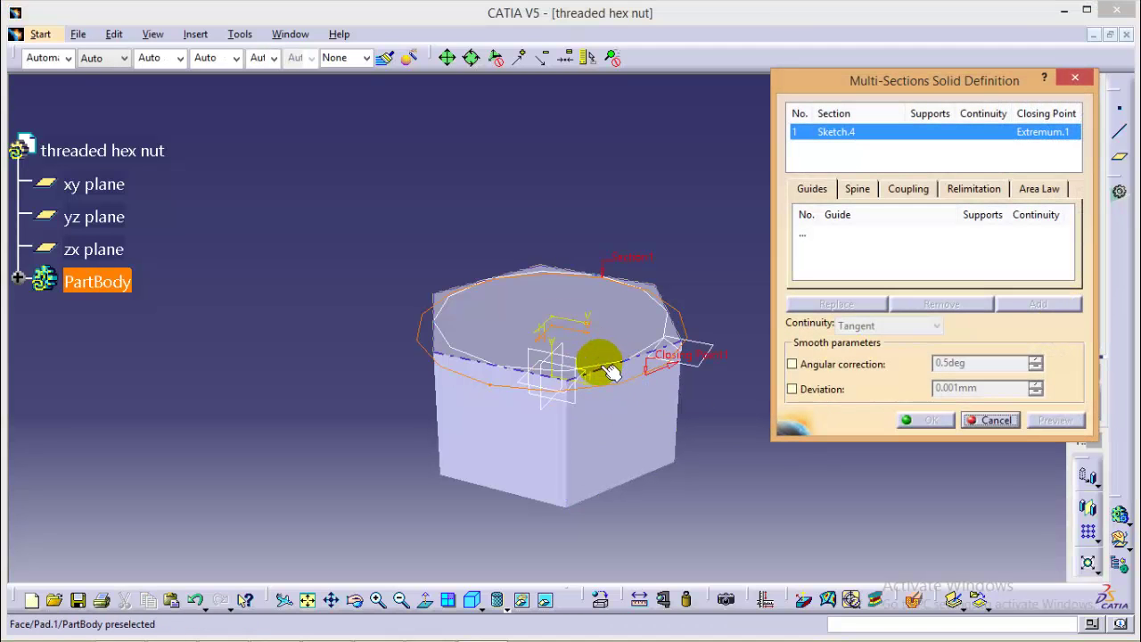
pyautogui.click(596, 377)
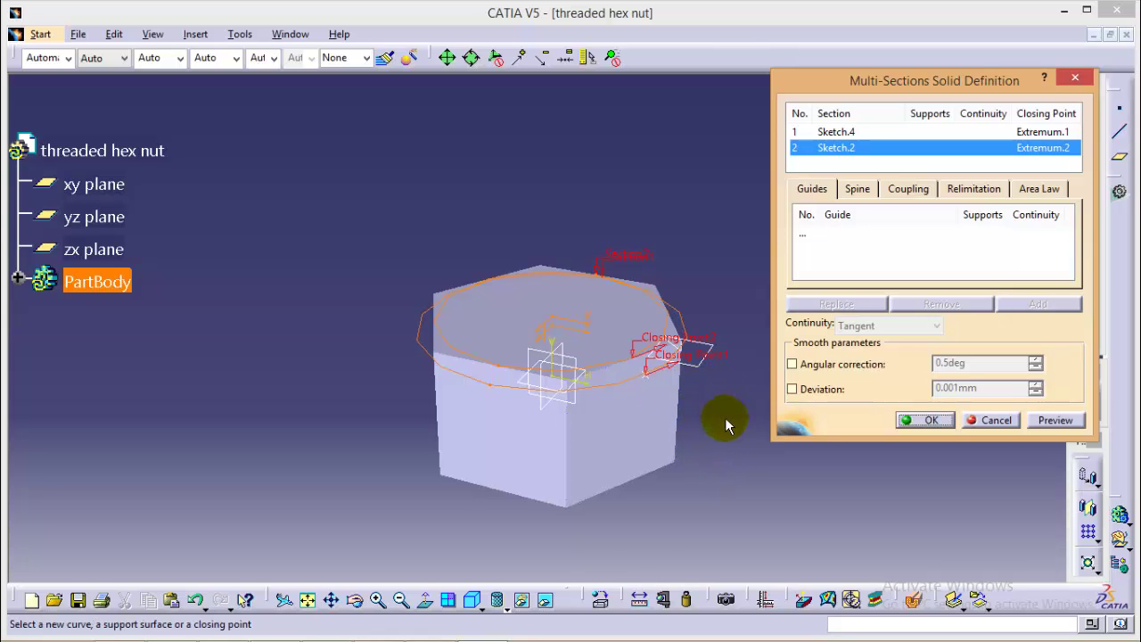
pyautogui.moveTo(726, 427); pyautogui.dragTo(714, 361, button='middle')
pyautogui.moveTo(777, 497); pyautogui.dragTo(652, 446, button='middle')
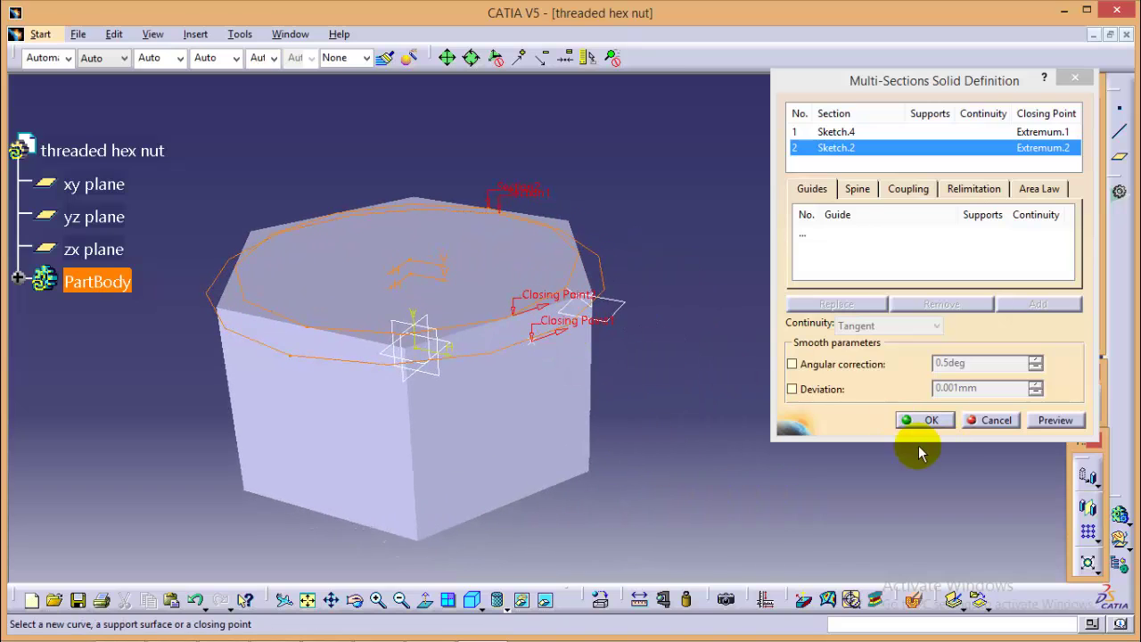
pyautogui.click(930, 419)
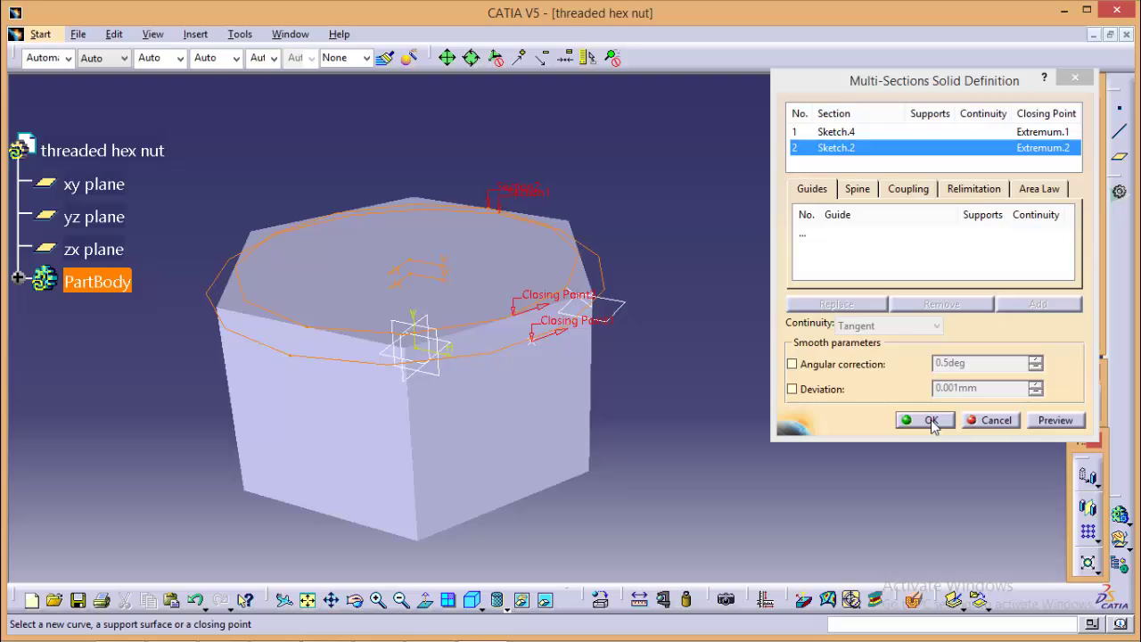
pyautogui.keyDown('ctrl'); pyautogui.moveTo(788, 364); pyautogui.dragTo(785, 369, button='middle'); pyautogui.keyUp('ctrl')
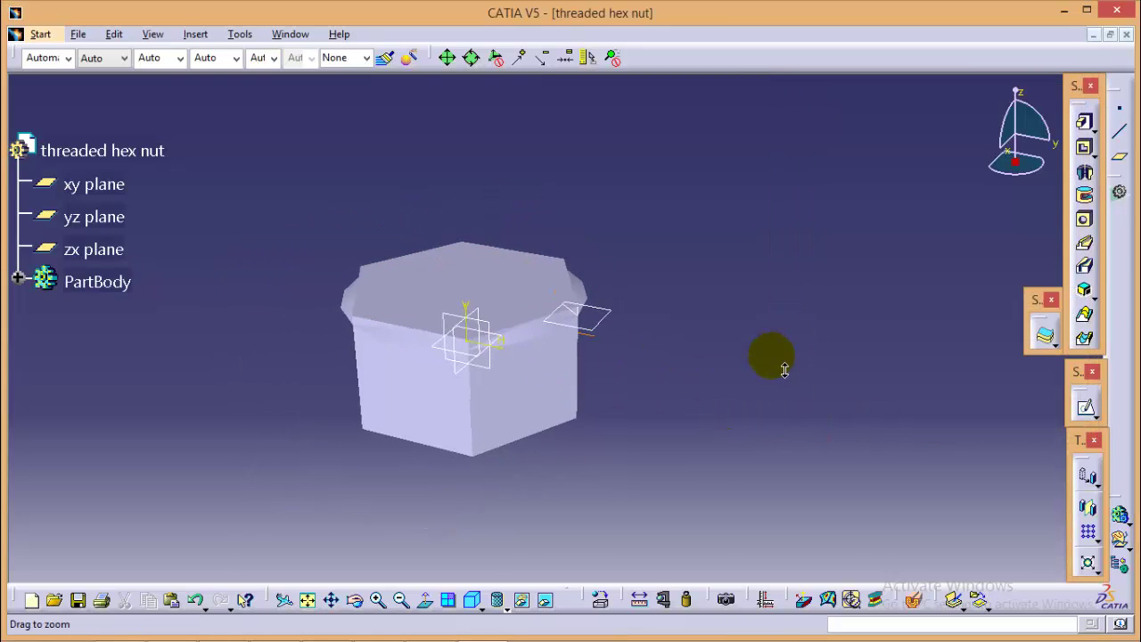
pyautogui.moveTo(724, 336); pyautogui.dragTo(555, 395, button='middle')
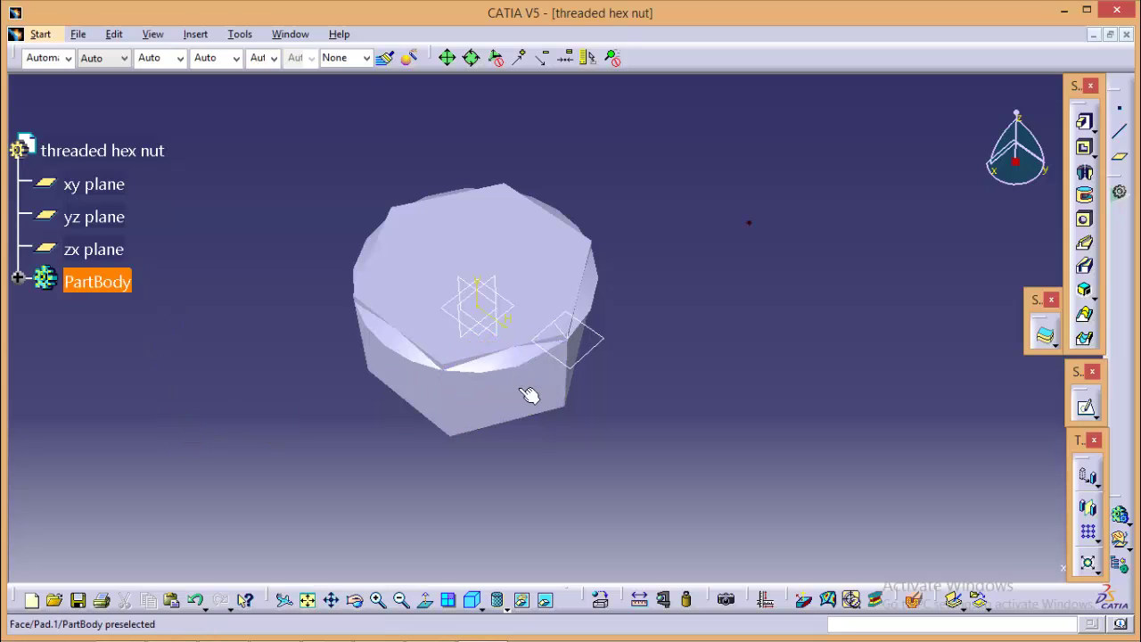
# Insert a new empty body, Body.2.
pyautogui.click(308, 382)
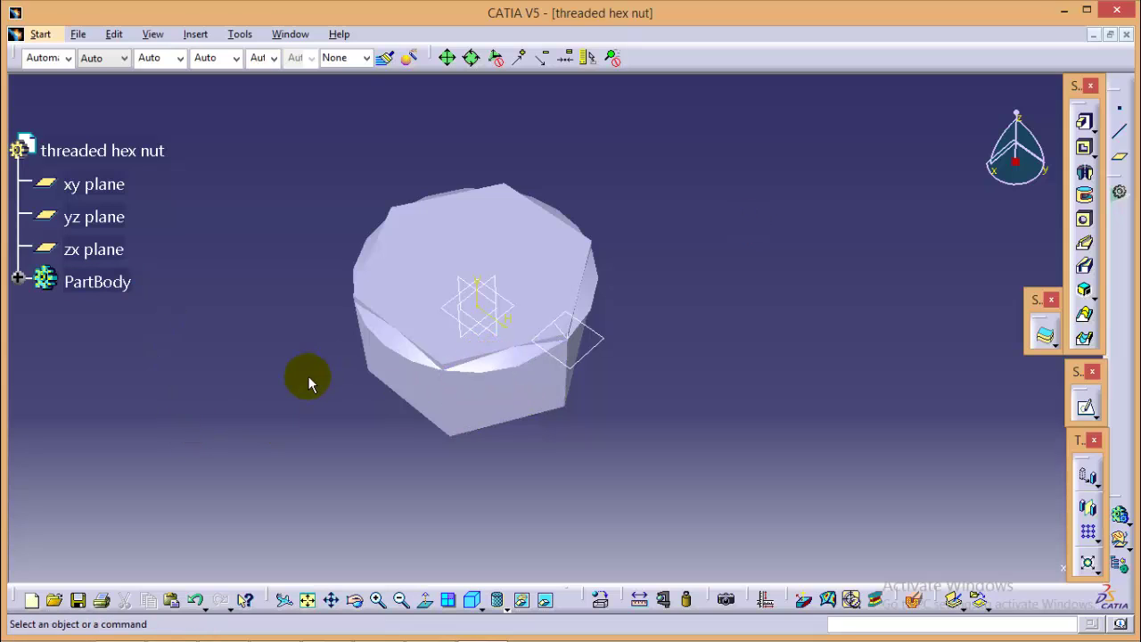
pyautogui.click(195, 33)
pyautogui.click(234, 75)
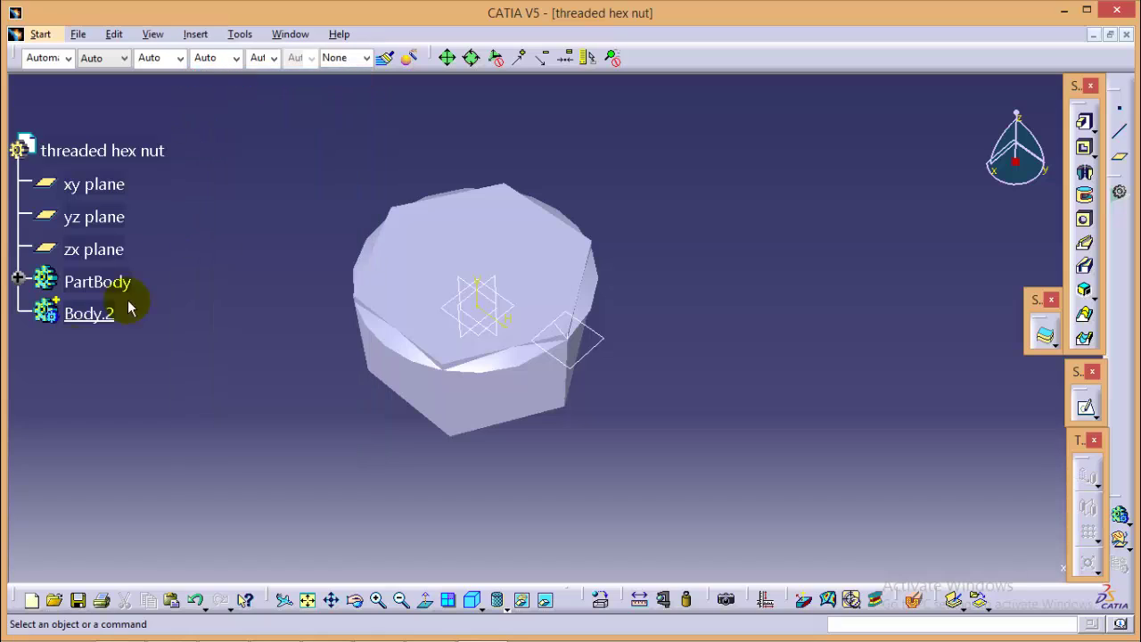
# Move Multi-sections Solid.1 from PartBody into Body.2.
pyautogui.click(18, 278)
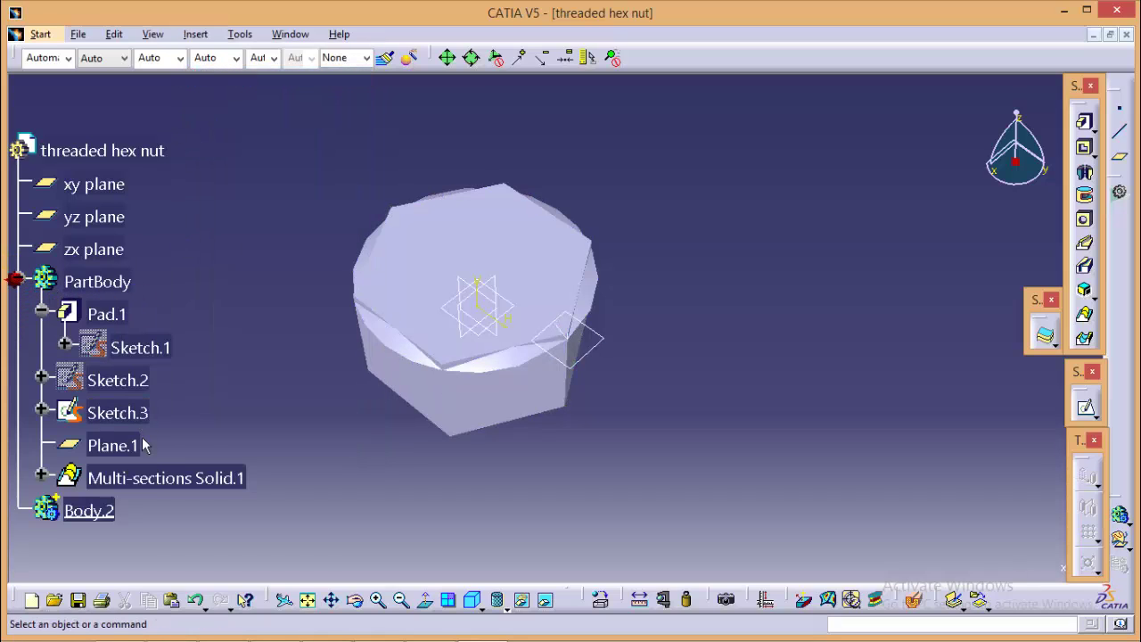
pyautogui.click(147, 489)
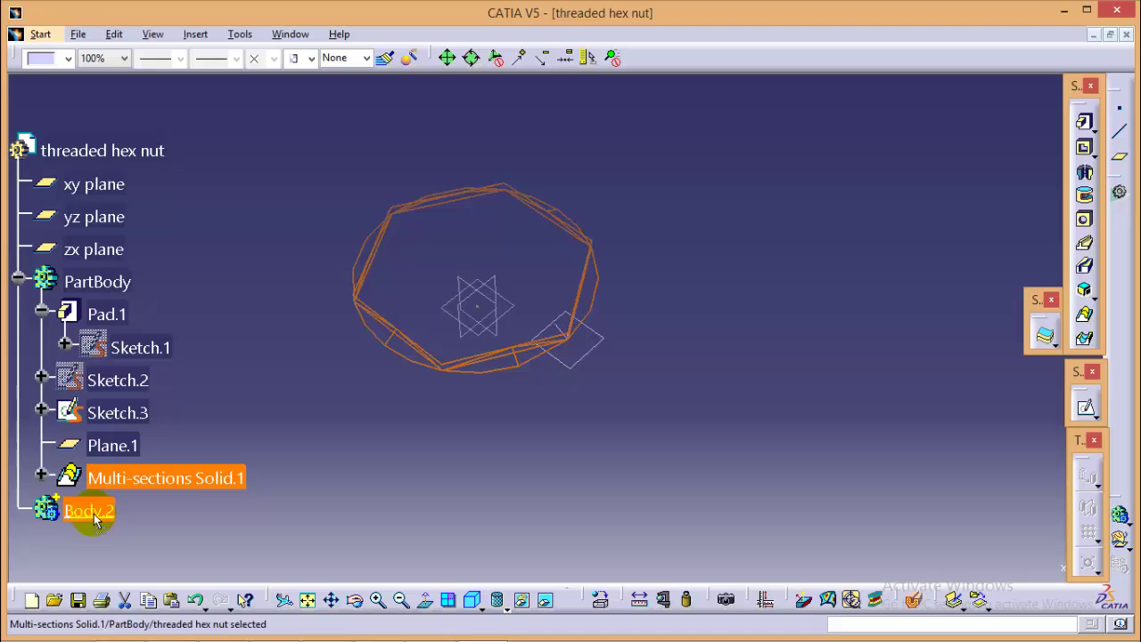
pyautogui.moveTo(92, 522); pyautogui.dragTo(94, 517)
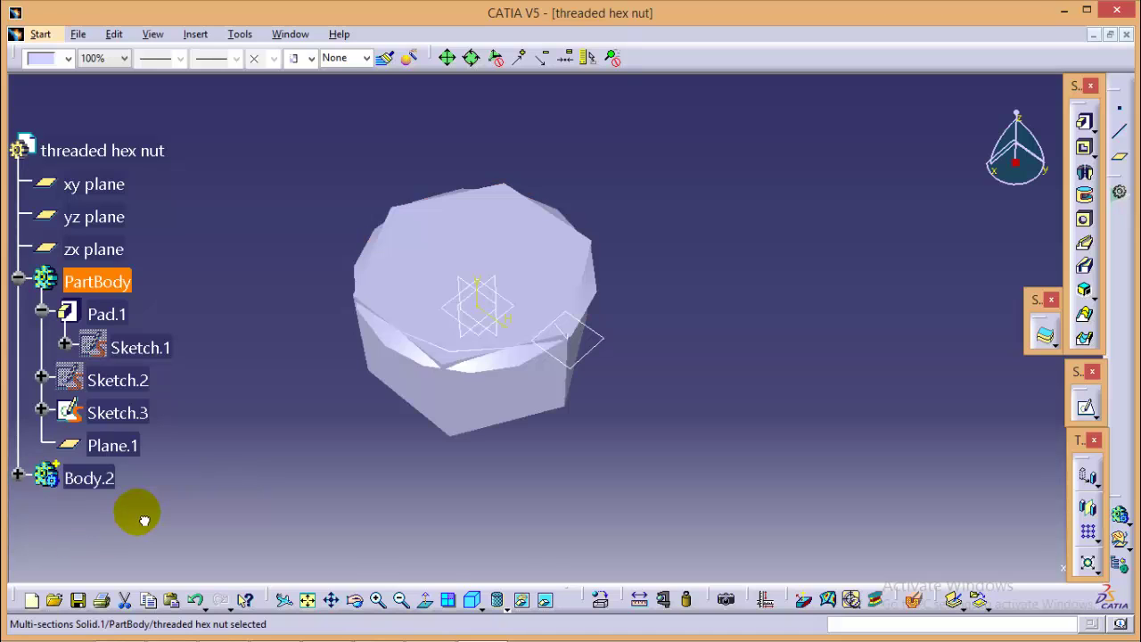
pyautogui.click(245, 514)
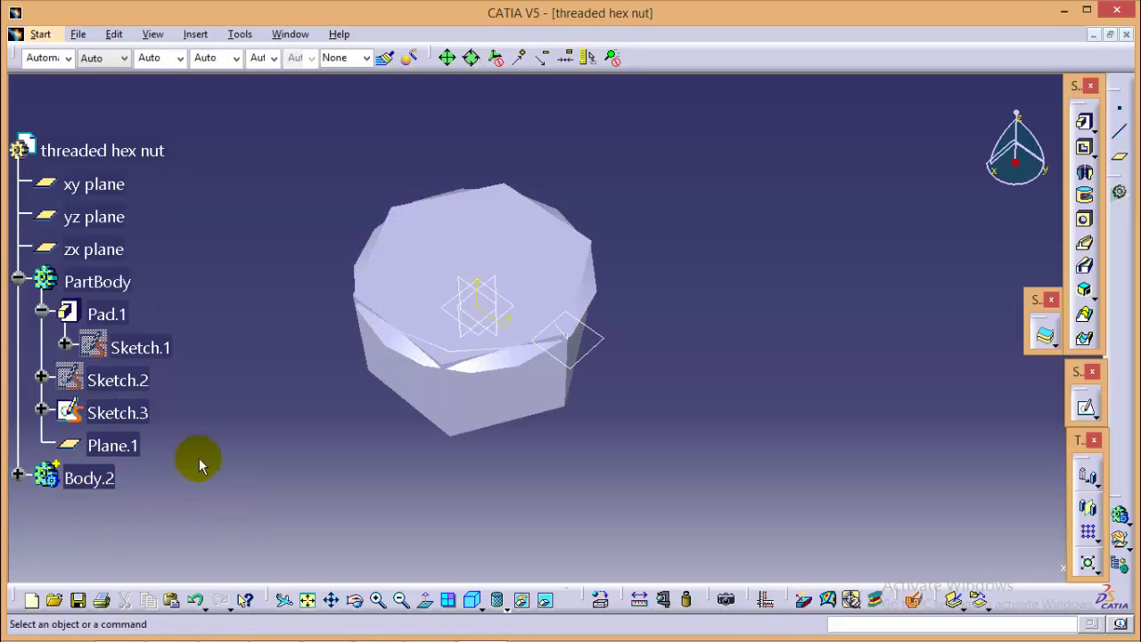
pyautogui.click(93, 480)
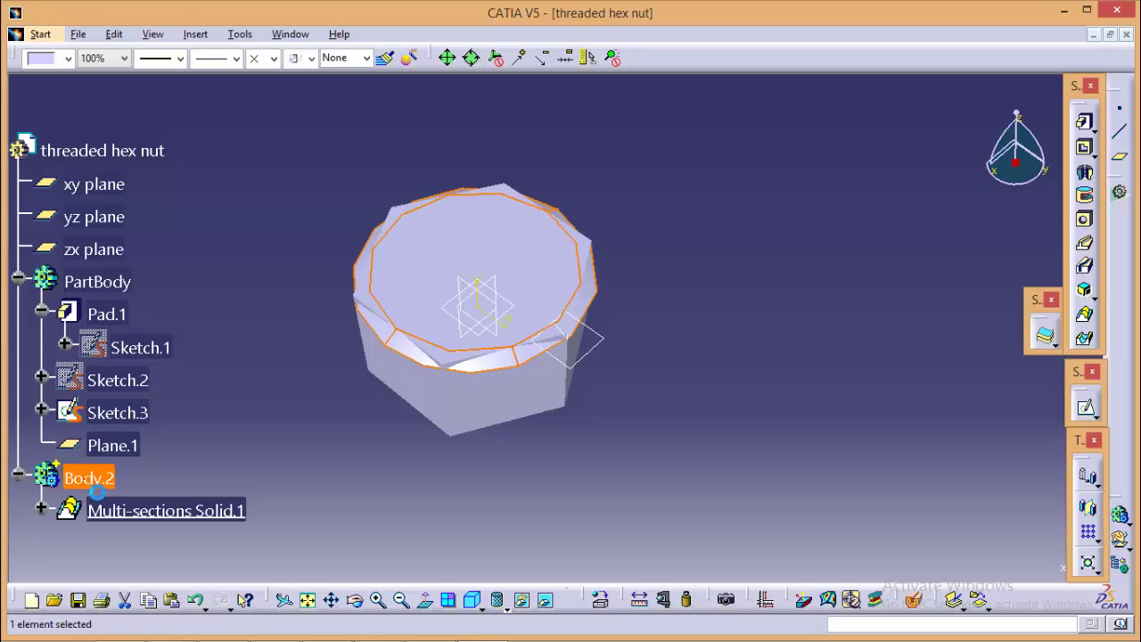
pyautogui.click(294, 477)
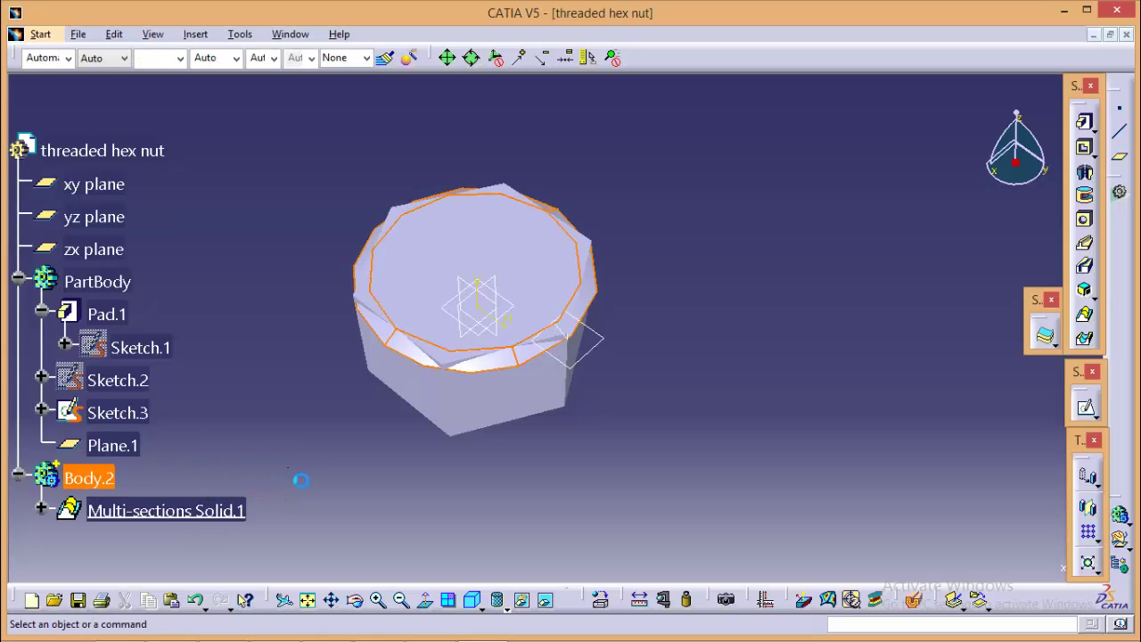
pyautogui.click(93, 479)
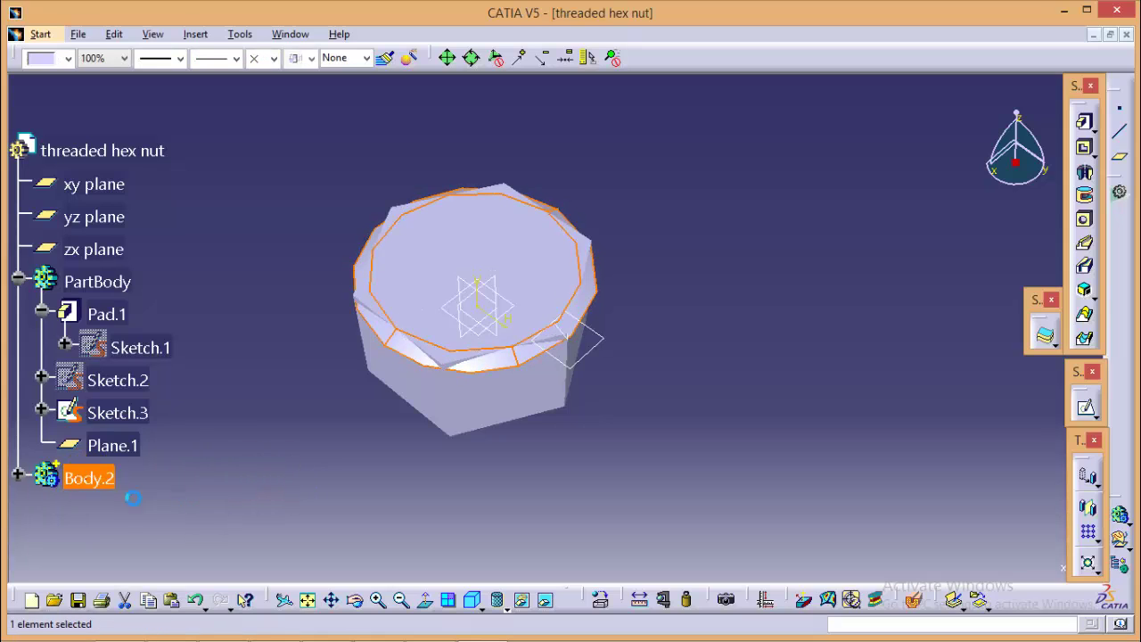
# Start a union trim of Body.2 with PartBody.
pyautogui.click(195, 34)
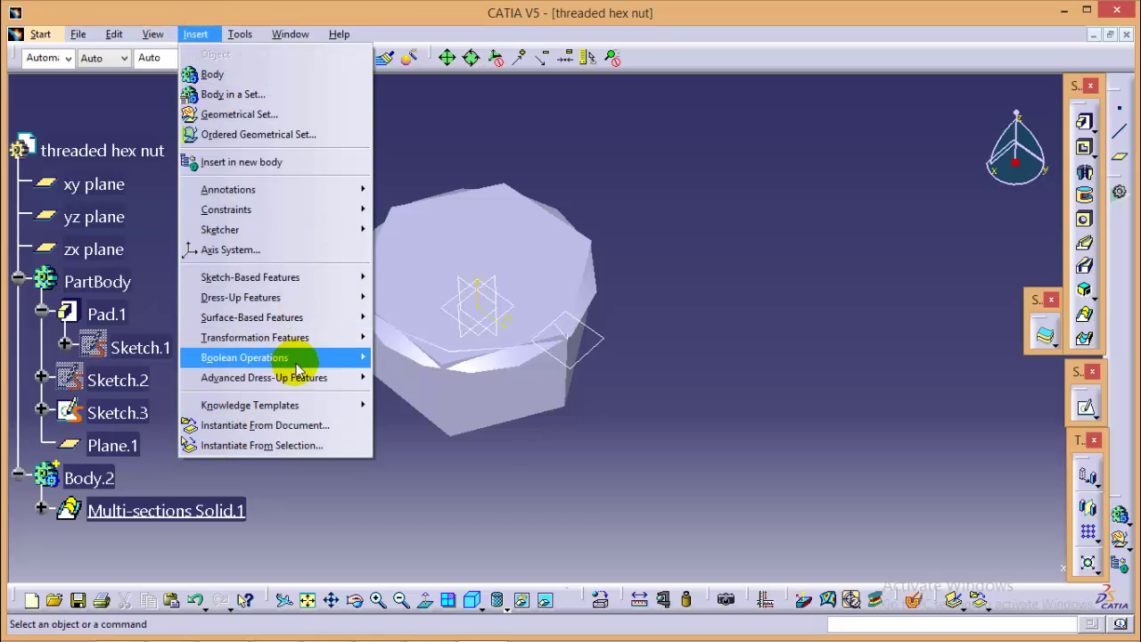
pyautogui.moveTo(356, 357)
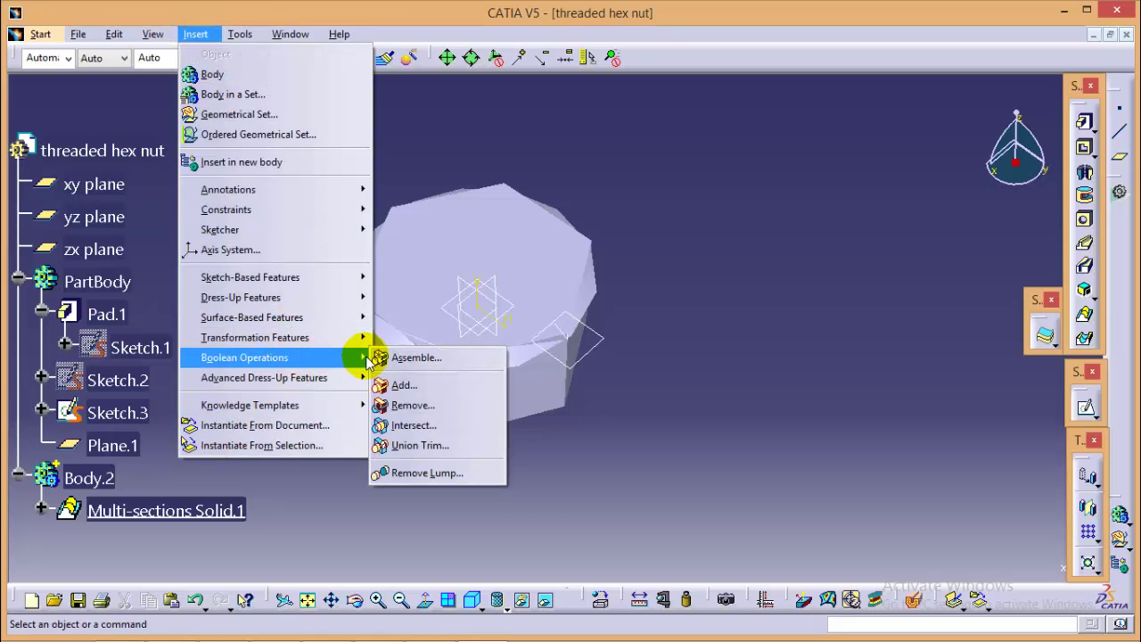
pyautogui.click(437, 446)
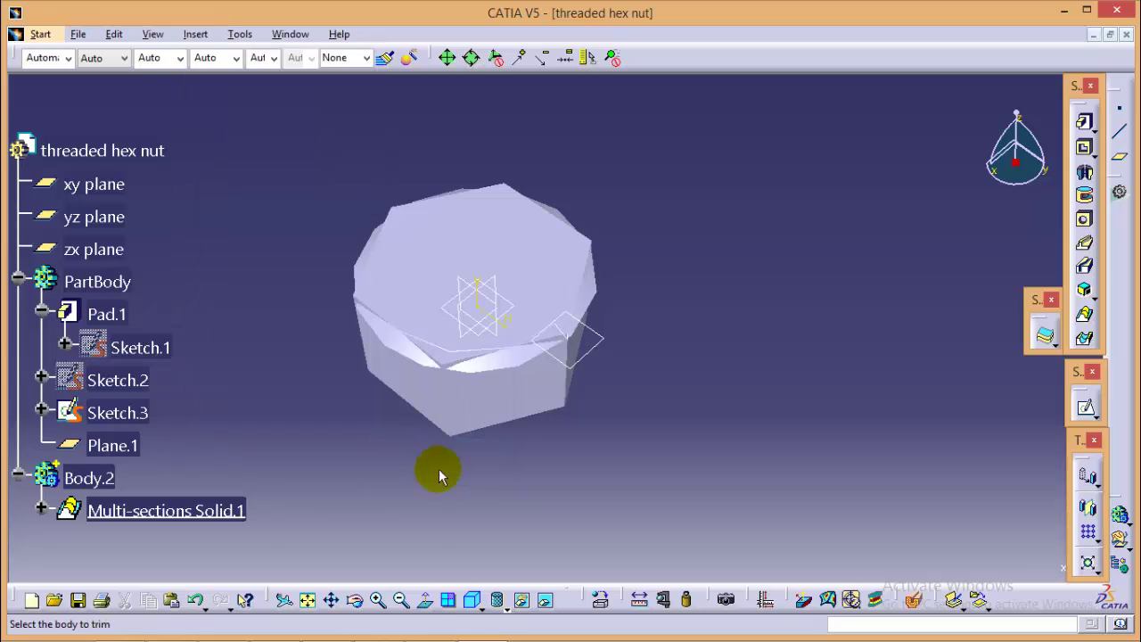
pyautogui.click(190, 520)
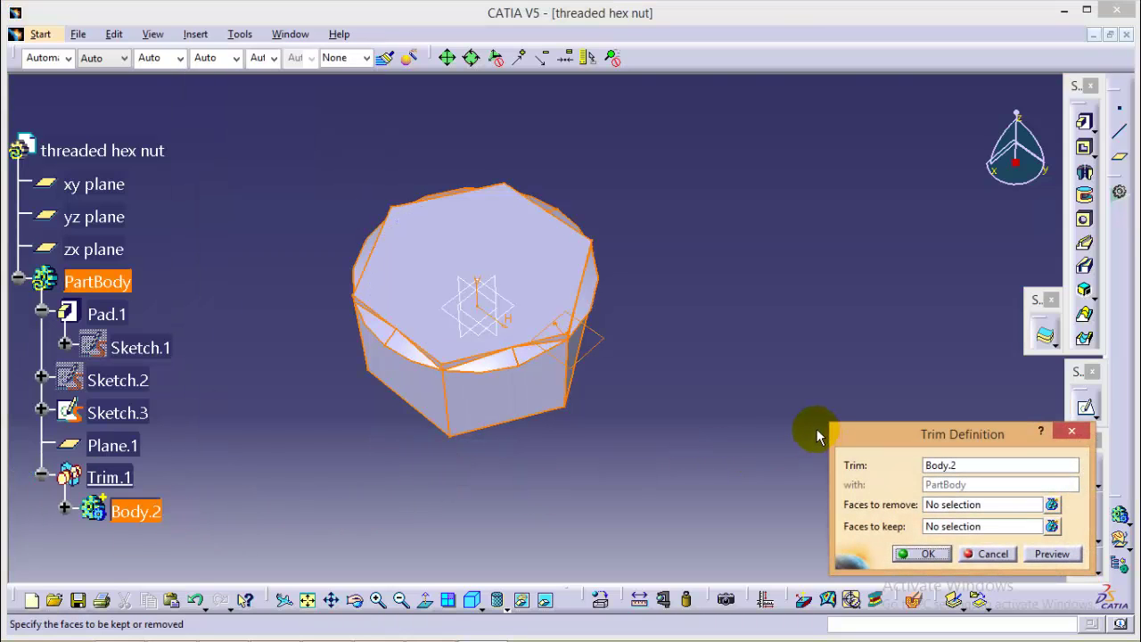
# Select six faces of the loft to remove, including a slanted face and the upper face.
pyautogui.click(1001, 504)
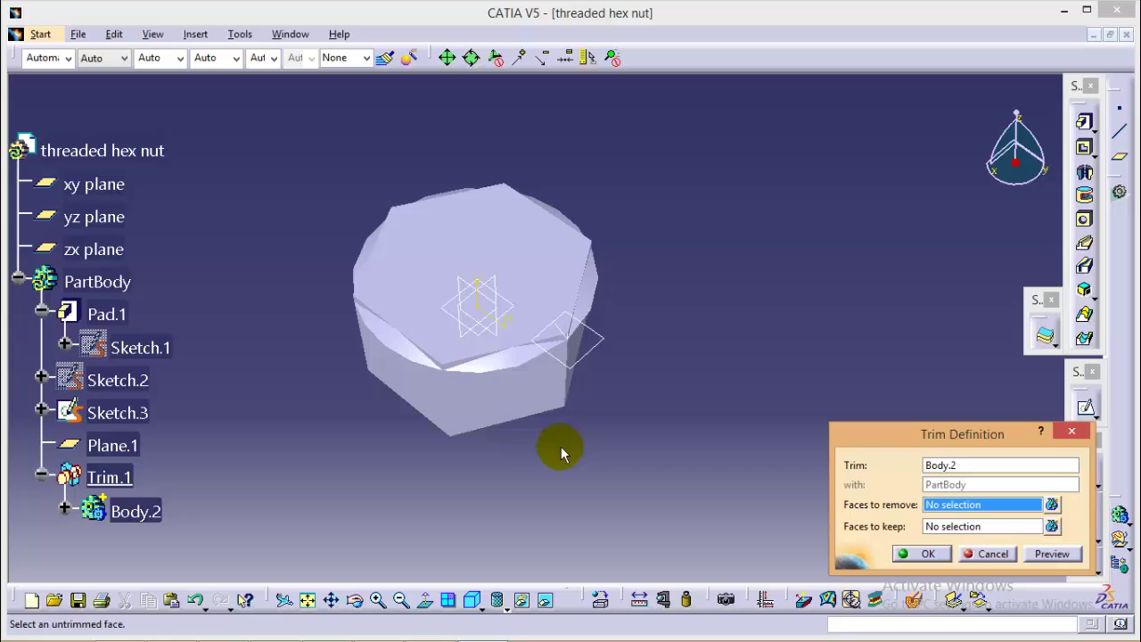
pyautogui.click(521, 370)
pyautogui.moveTo(714, 311); pyautogui.dragTo(591, 274, button='middle')
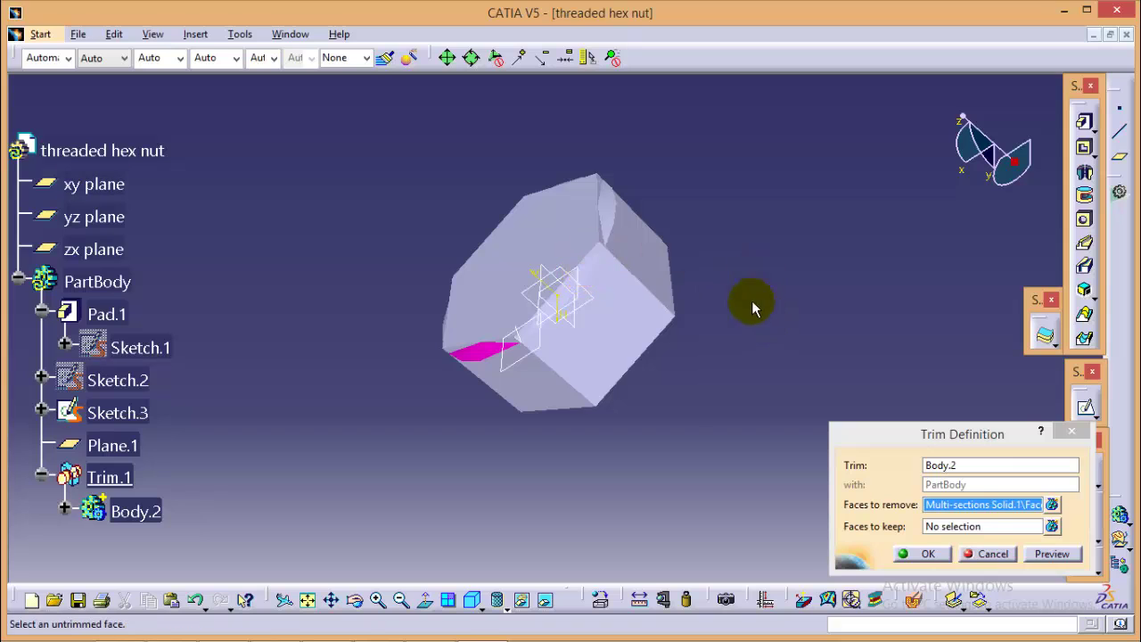
pyautogui.keyDown('ctrl'); pyautogui.moveTo(753, 308); pyautogui.dragTo(731, 268, button='middle'); pyautogui.keyUp('ctrl')
pyautogui.click(616, 212)
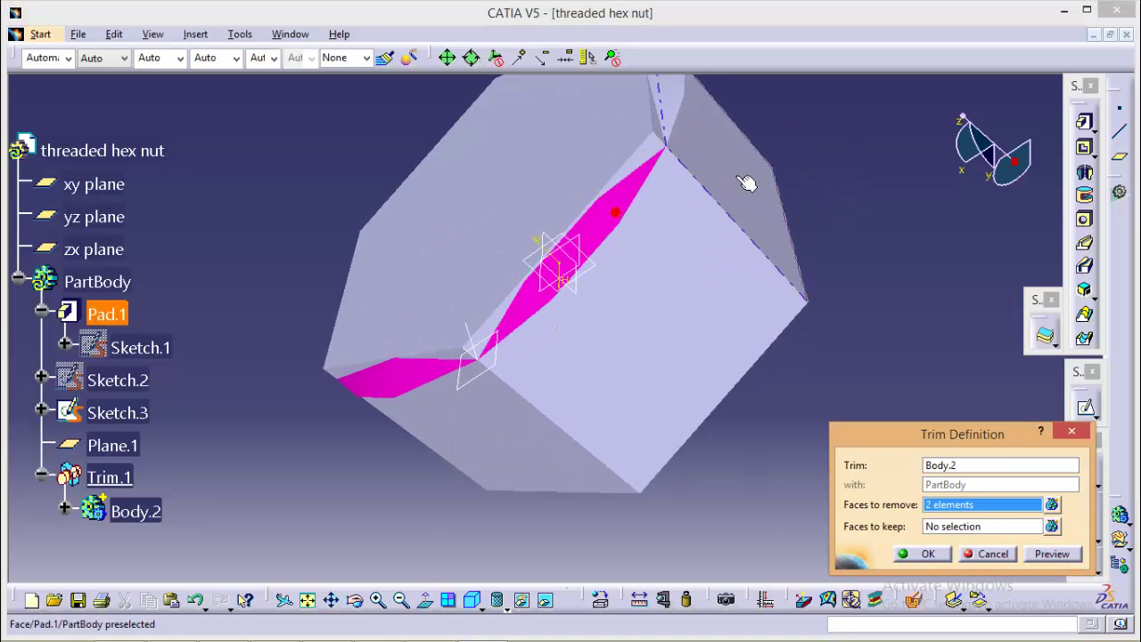
pyautogui.moveTo(840, 158); pyautogui.dragTo(632, 333, button='middle')
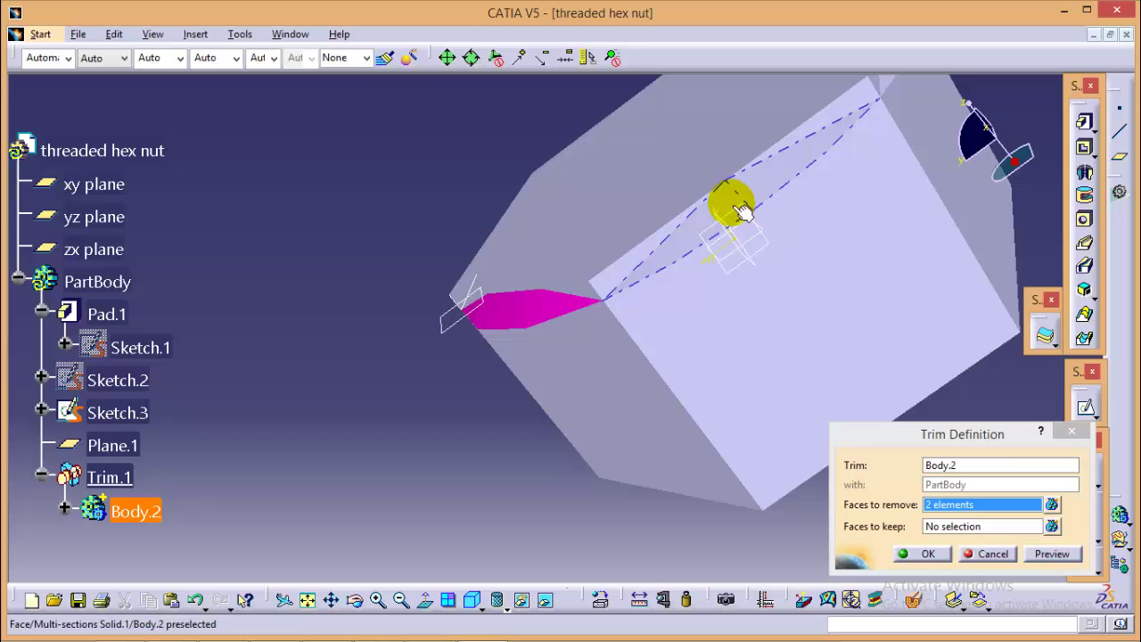
pyautogui.click(739, 211)
pyautogui.moveTo(448, 199); pyautogui.dragTo(620, 348, button='middle')
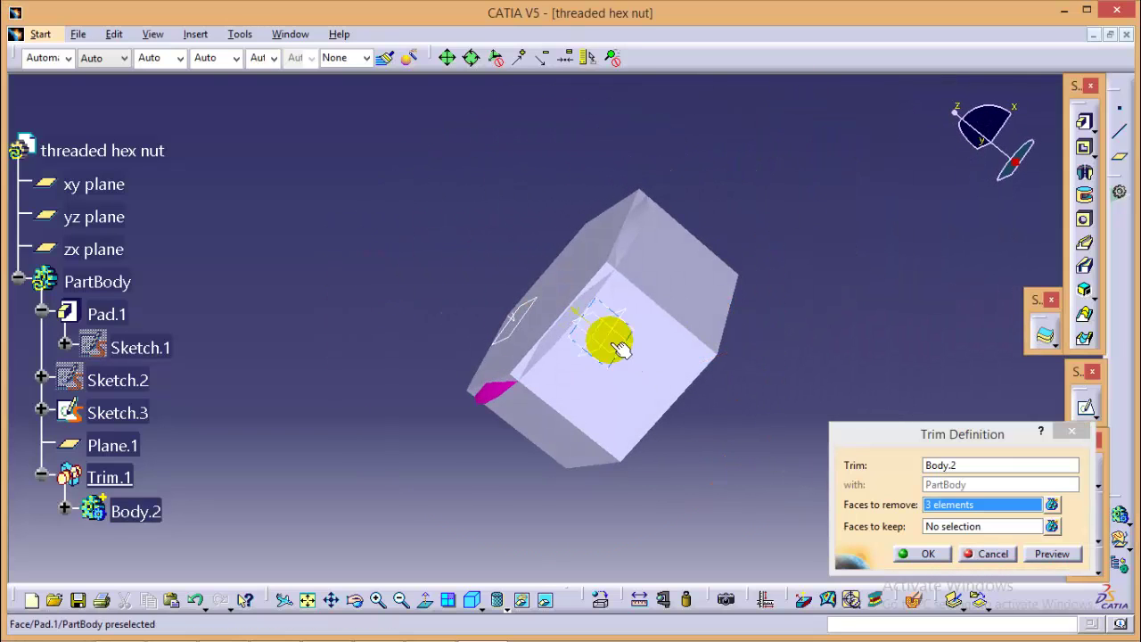
pyautogui.click(556, 331)
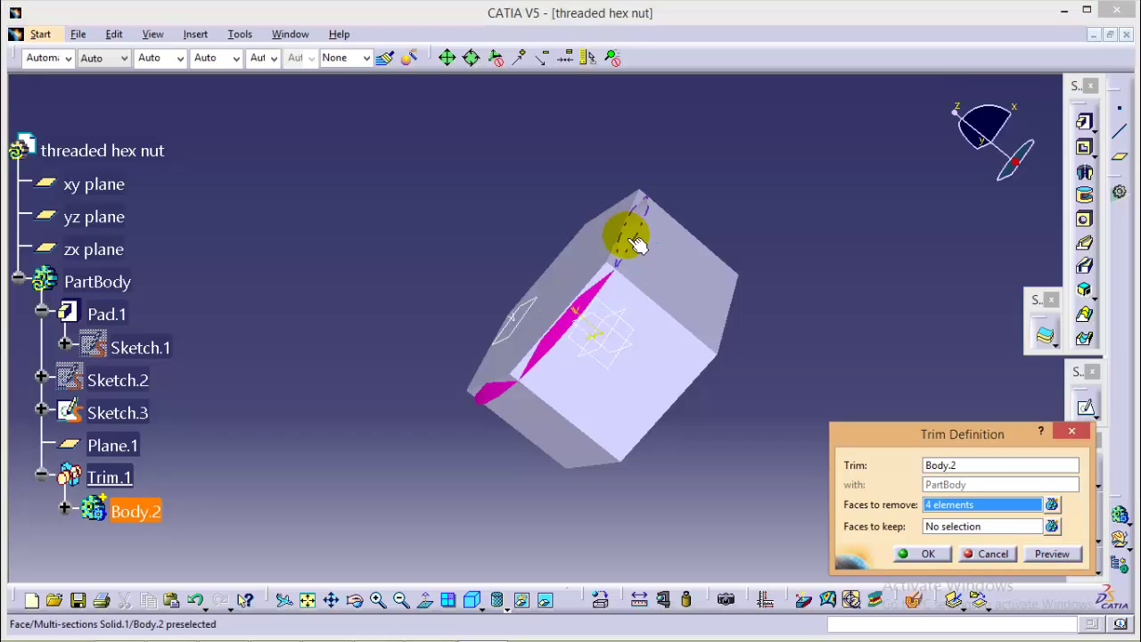
pyautogui.click(636, 245)
pyautogui.moveTo(637, 245); pyautogui.dragTo(565, 351, button='middle')
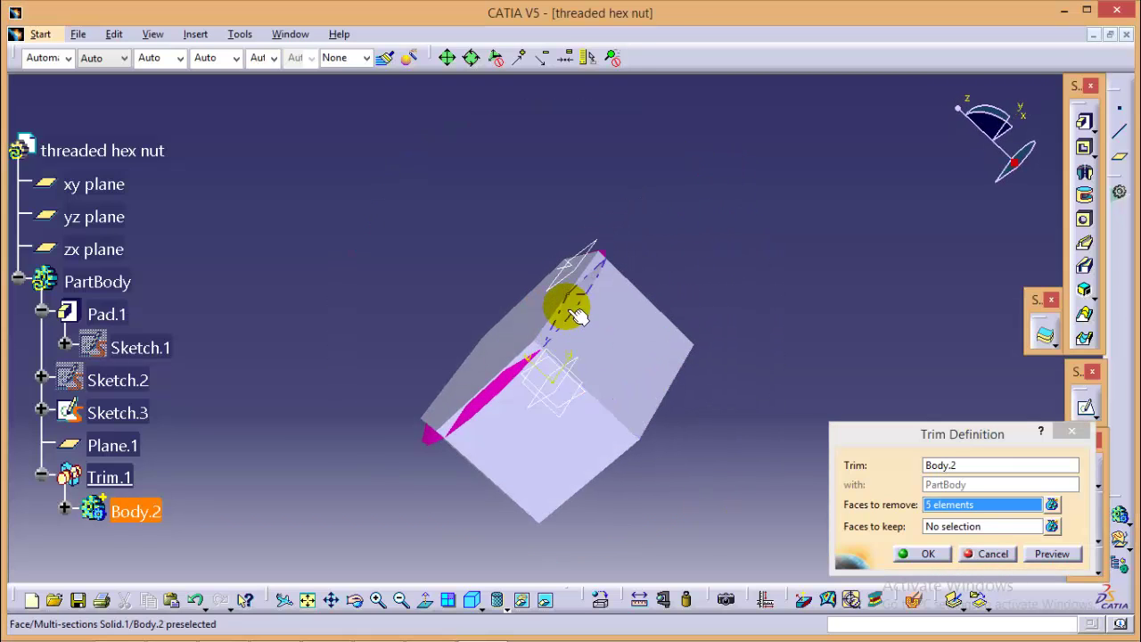
pyautogui.click(578, 313)
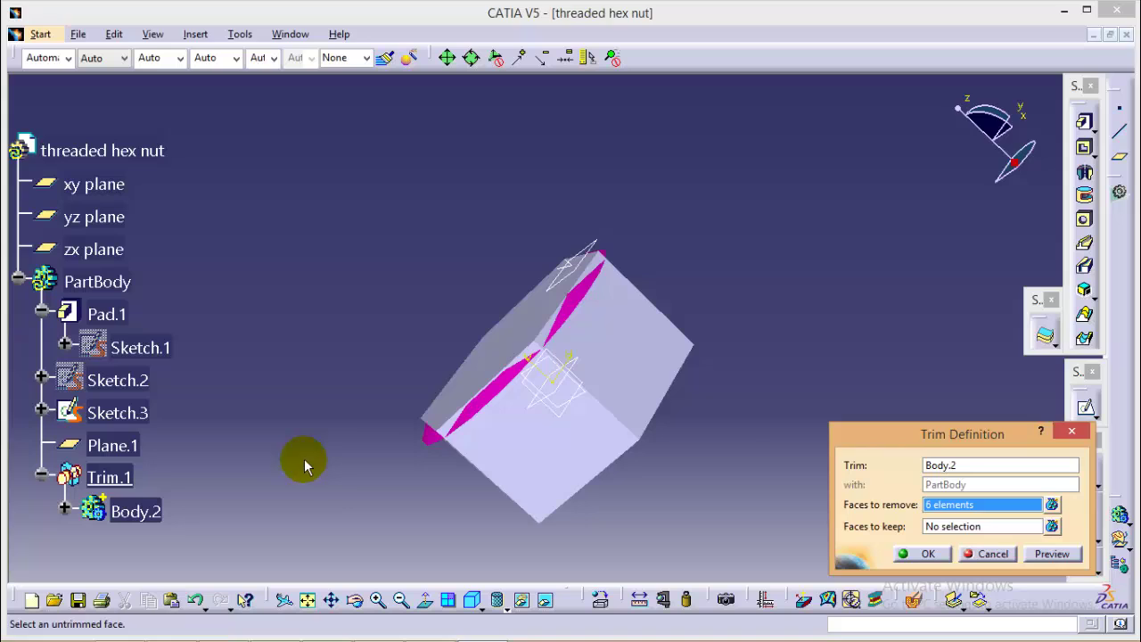
pyautogui.moveTo(303, 467); pyautogui.dragTo(879, 484, button='middle')
# Keep the six hexagon side faces and apply Trim.1.
pyautogui.click(1000, 526)
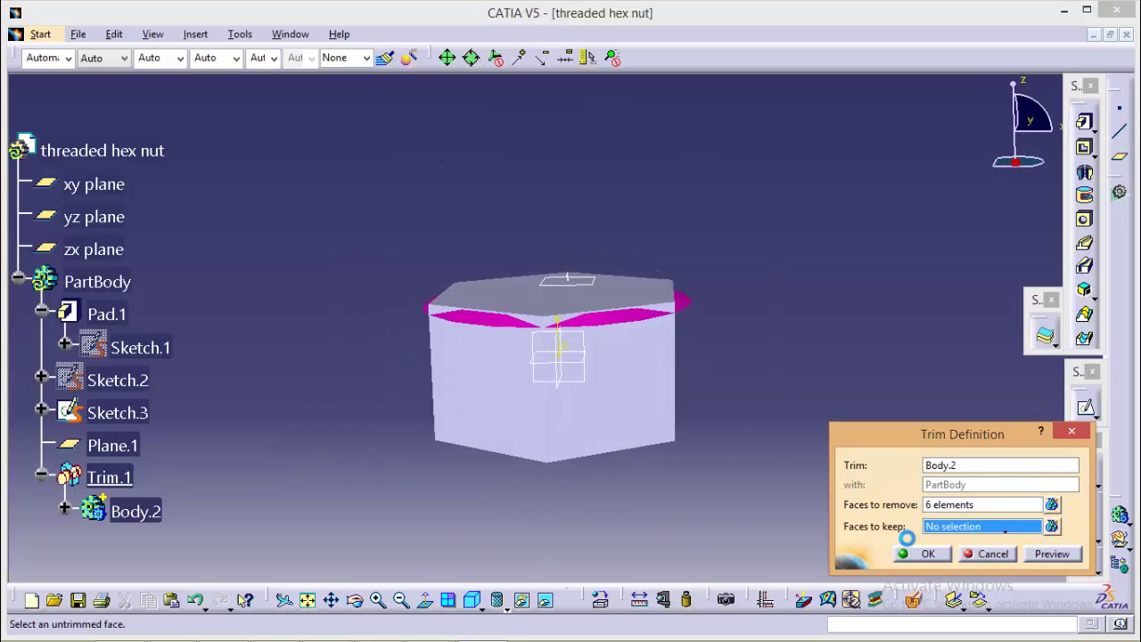
pyautogui.click(606, 407)
pyautogui.click(504, 422)
pyautogui.moveTo(383, 410); pyautogui.dragTo(632, 377, button='middle')
pyautogui.click(632, 377)
pyautogui.click(509, 395)
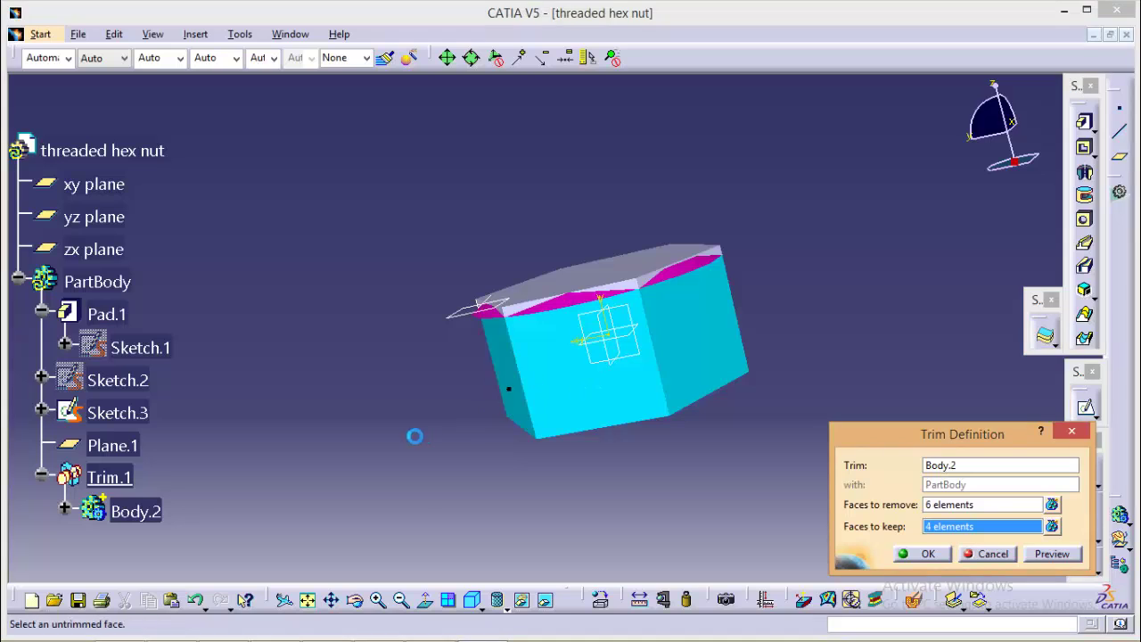
pyautogui.moveTo(415, 436); pyautogui.dragTo(798, 316, button='middle')
pyautogui.click(518, 396)
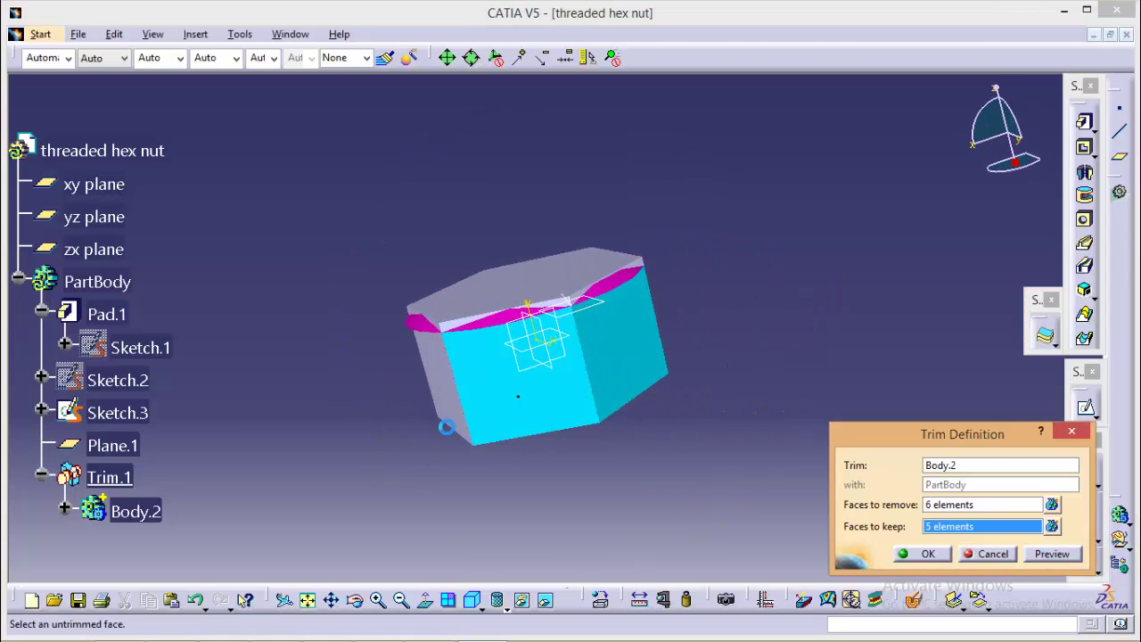
pyautogui.click(438, 401)
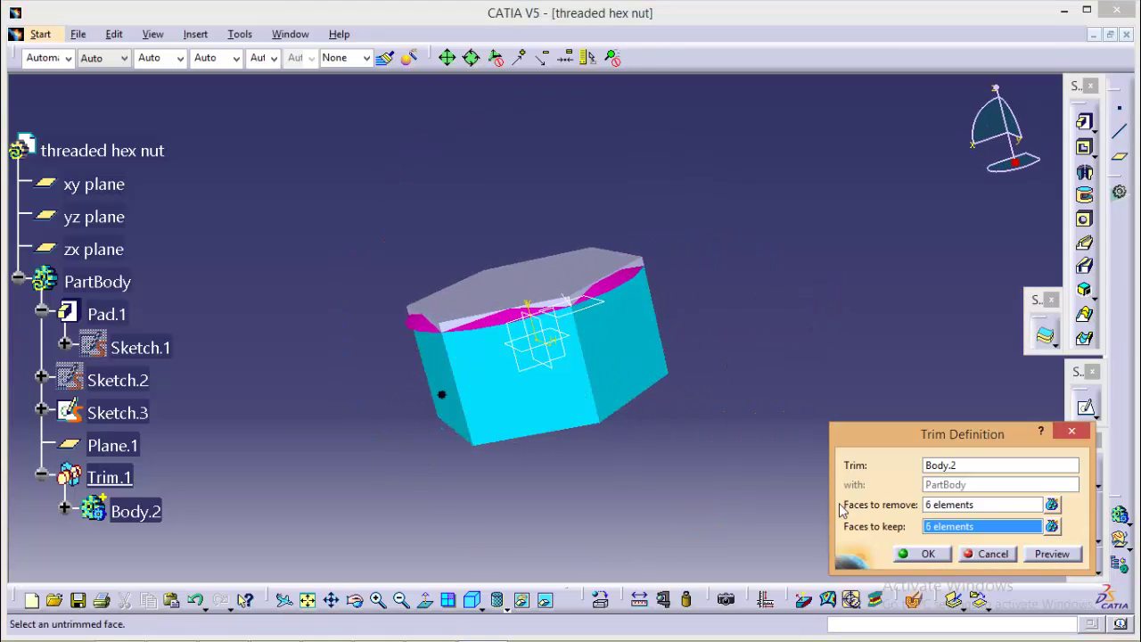
pyautogui.click(918, 554)
pyautogui.moveTo(912, 547); pyautogui.dragTo(724, 384, button='middle')
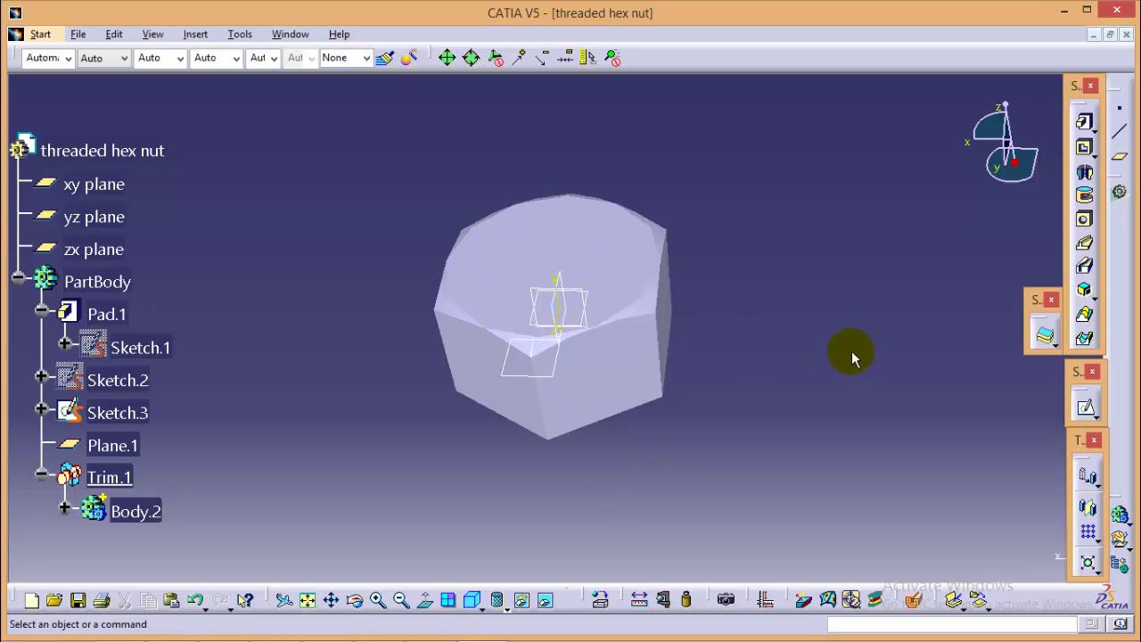
# Select the nut's flat top face as the starting surface for the hole.
pyautogui.click(1084, 220)
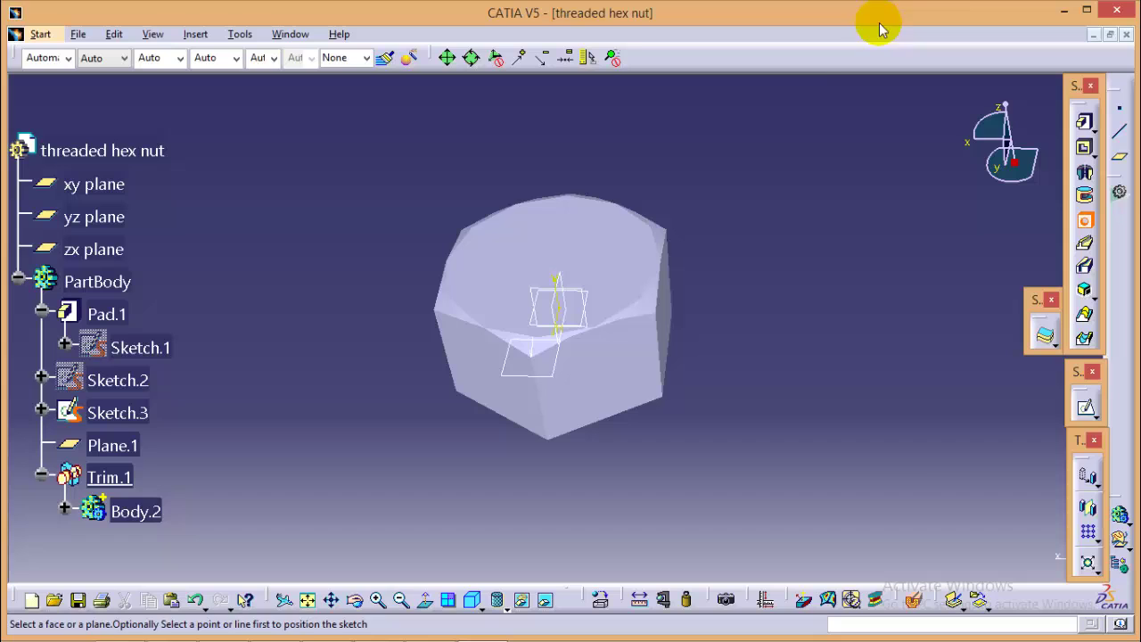
pyautogui.press('Escape')
pyautogui.click(591, 250)
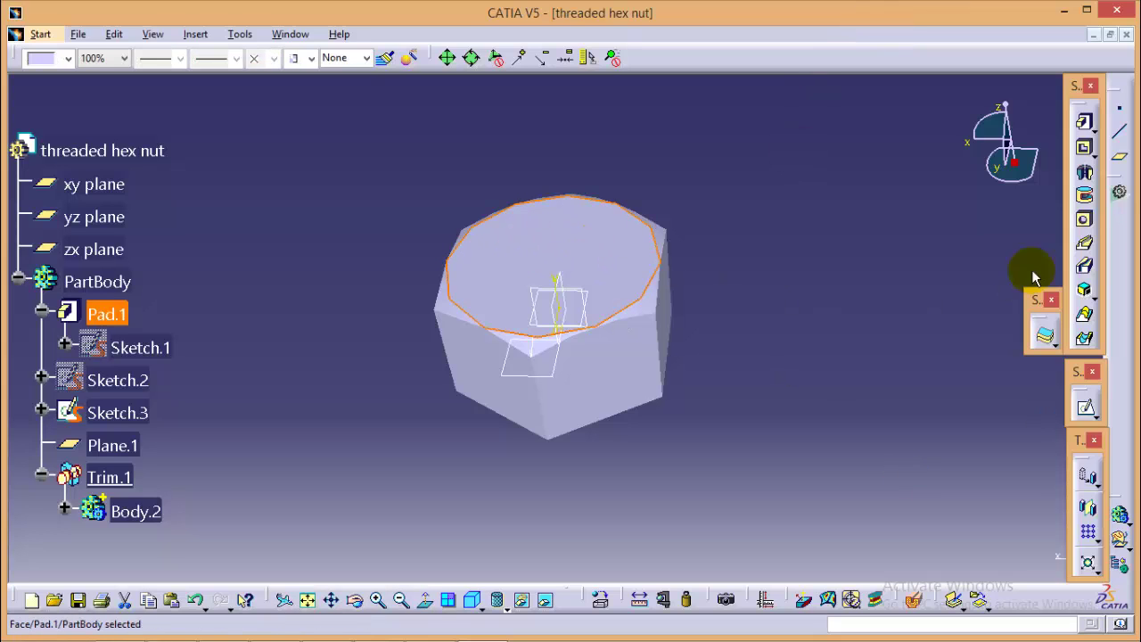
# Make the hole threaded with a 6 mm thread diameter and 5.8 mm hole diameter.
pyautogui.click(1084, 221)
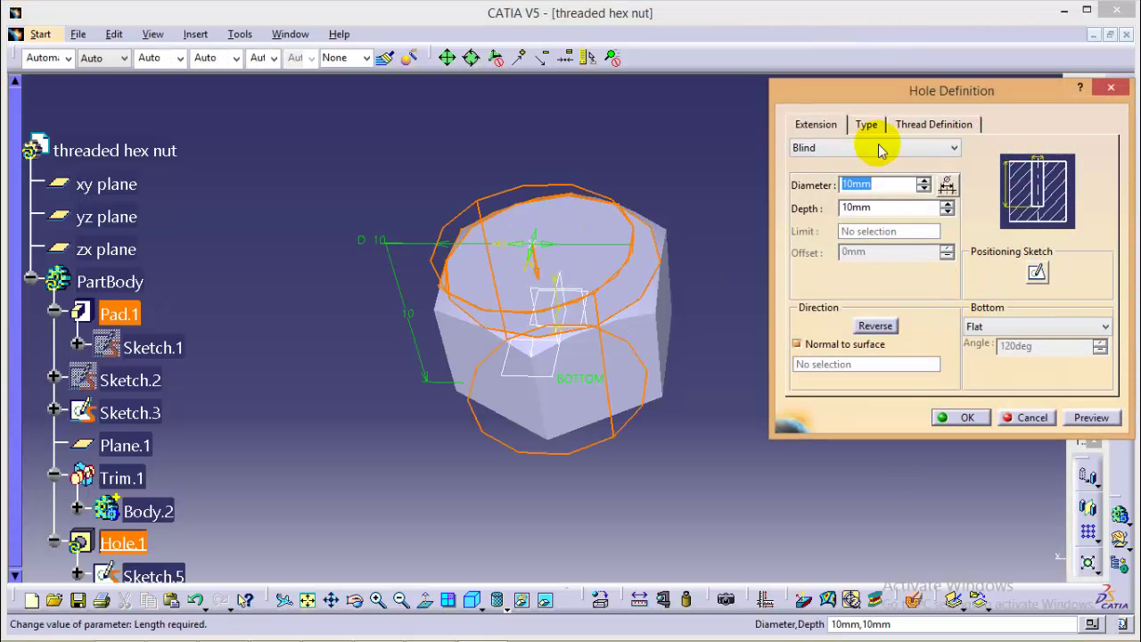
pyautogui.click(931, 124)
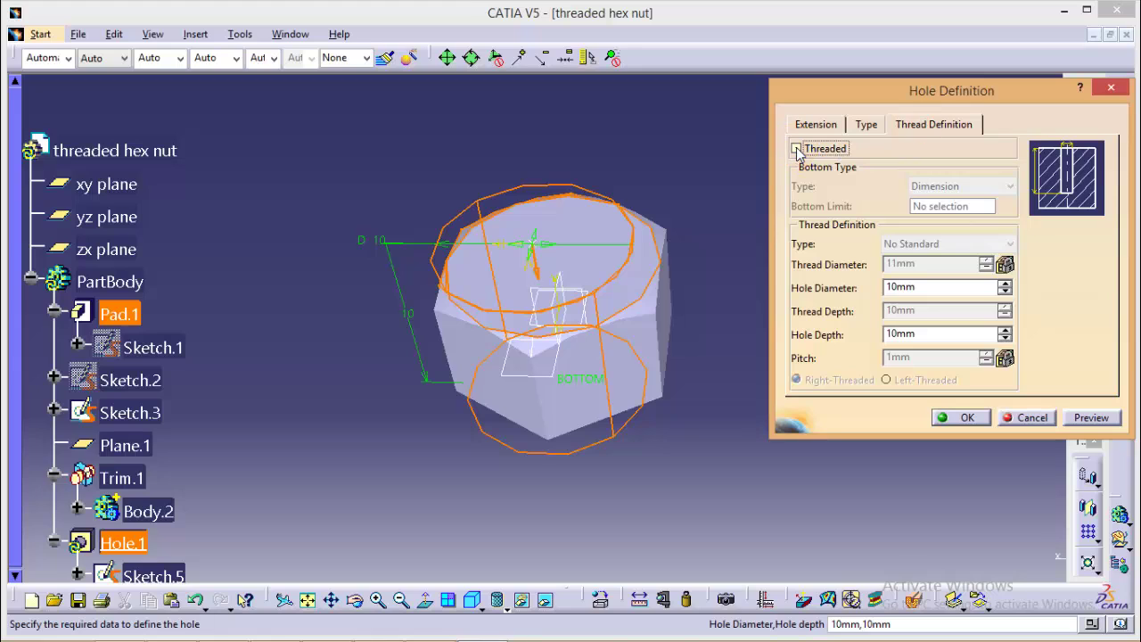
pyautogui.click(796, 149)
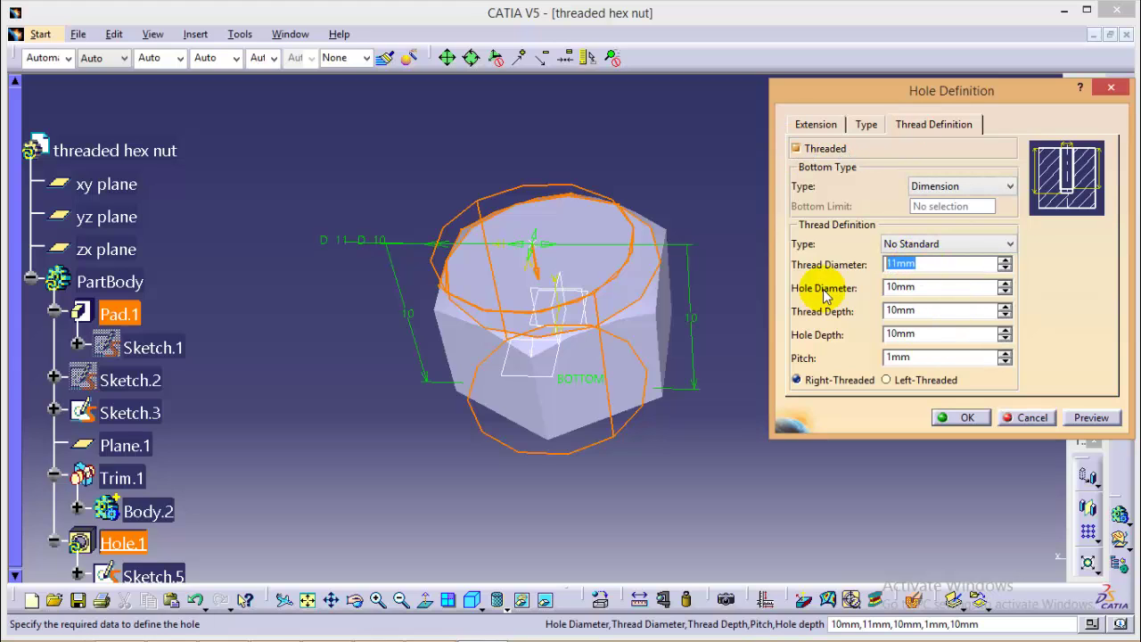
pyautogui.write('6')
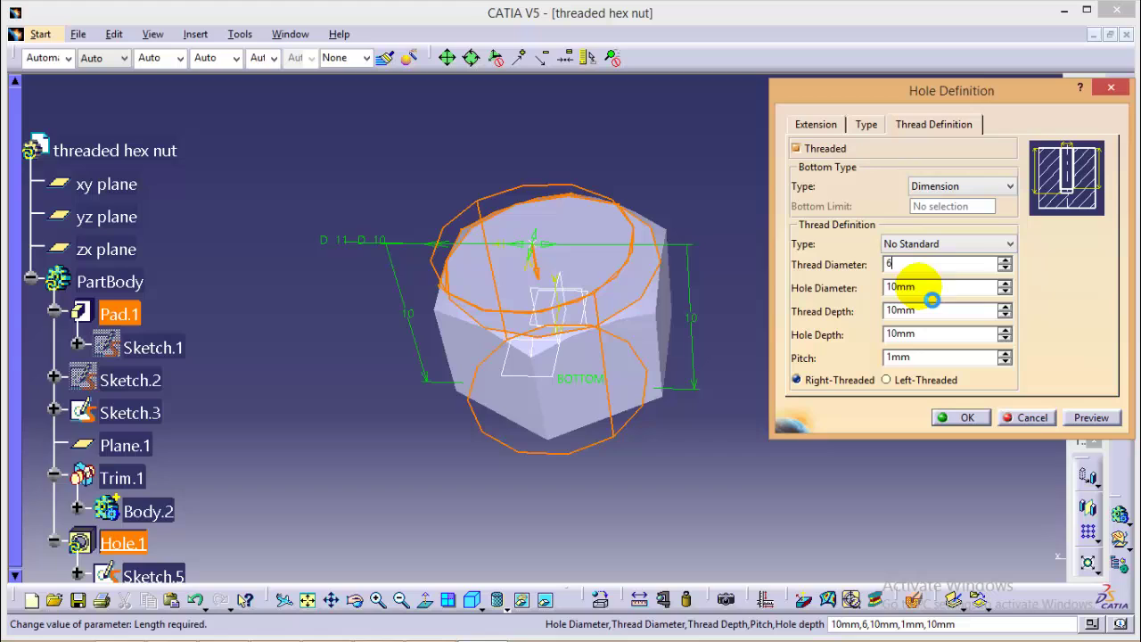
pyautogui.click(927, 291)
pyautogui.write('5.8')
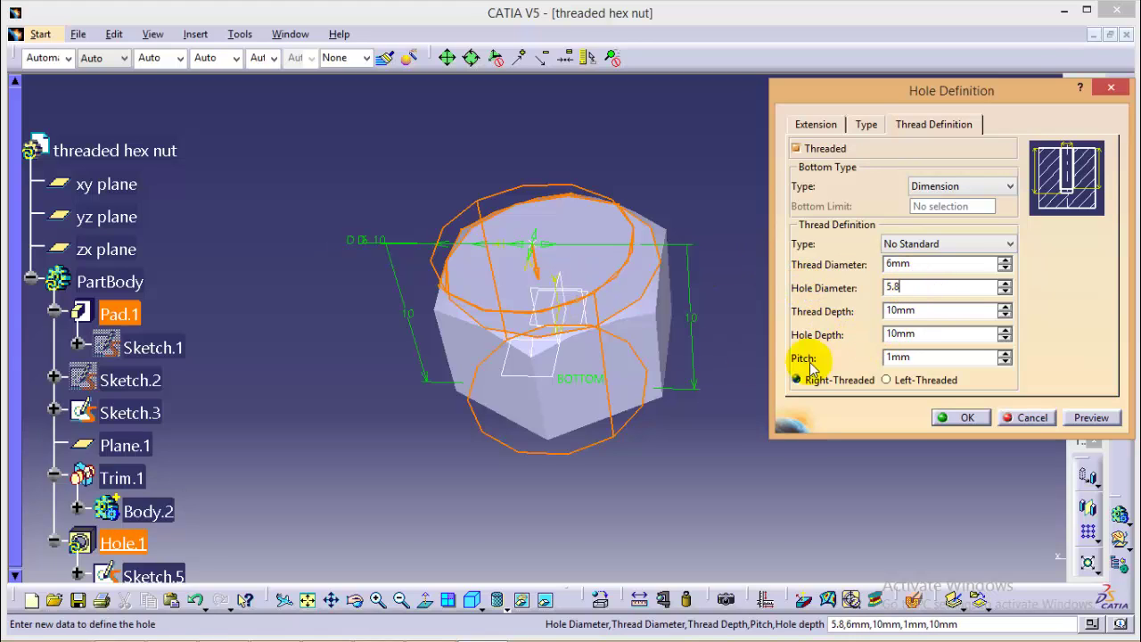
pyautogui.click(811, 125)
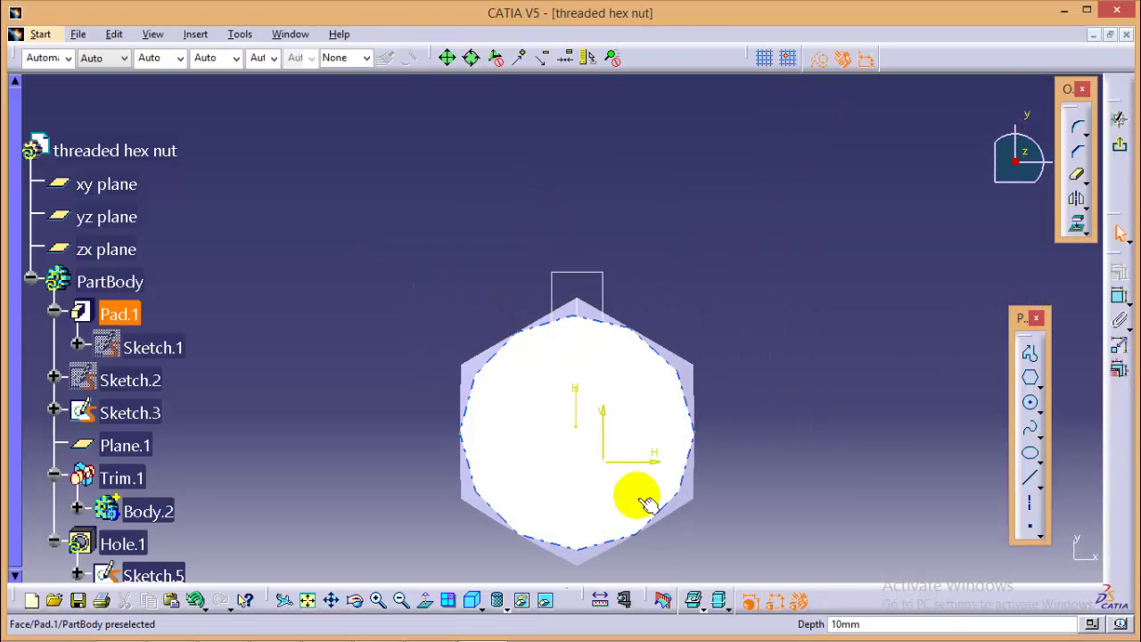
# Constrain the hole's position point coincident with the vertical yz axis.
pyautogui.middleClick(754, 454)
pyautogui.moveTo(649, 452)
pyautogui.mouseDown(button='middle')
pyautogui.moveTo(716, 387)
pyautogui.moveTo(588, 383)
pyautogui.mouseUp(button='middle')
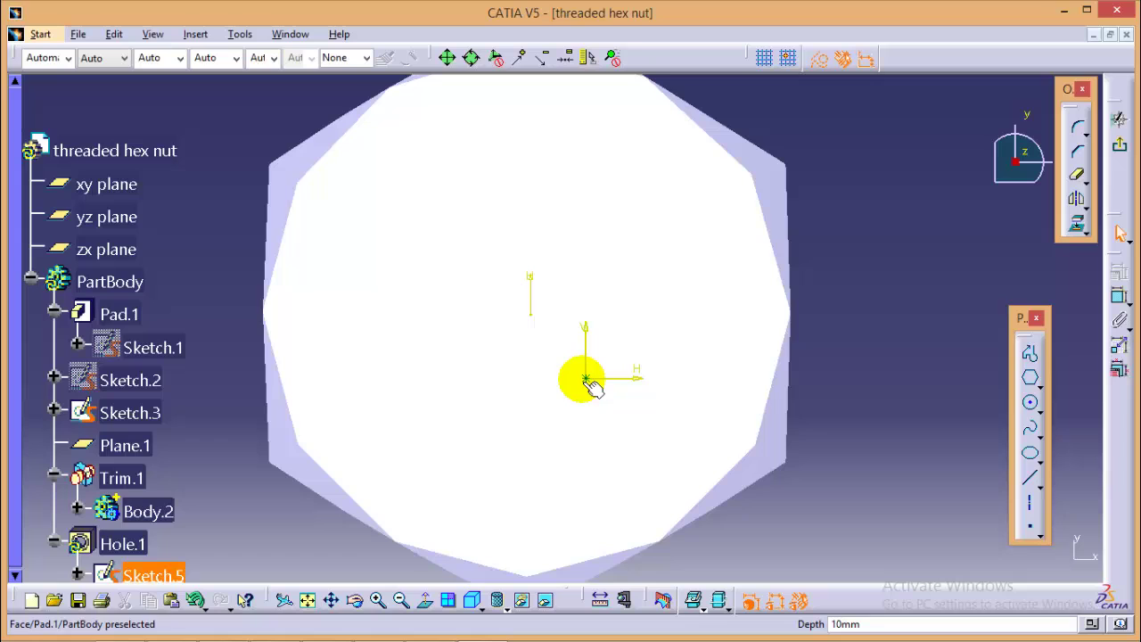
pyautogui.click(585, 379)
pyautogui.keyDown('ctrl'); pyautogui.click(530, 312); pyautogui.keyUp('ctrl')
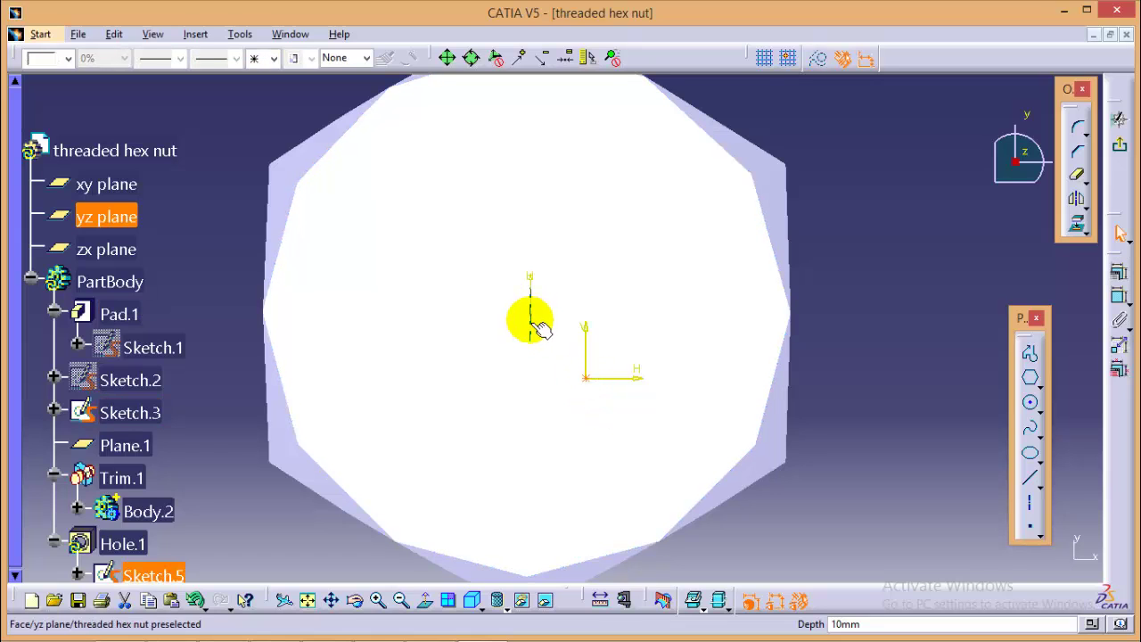
pyautogui.click(1119, 272)
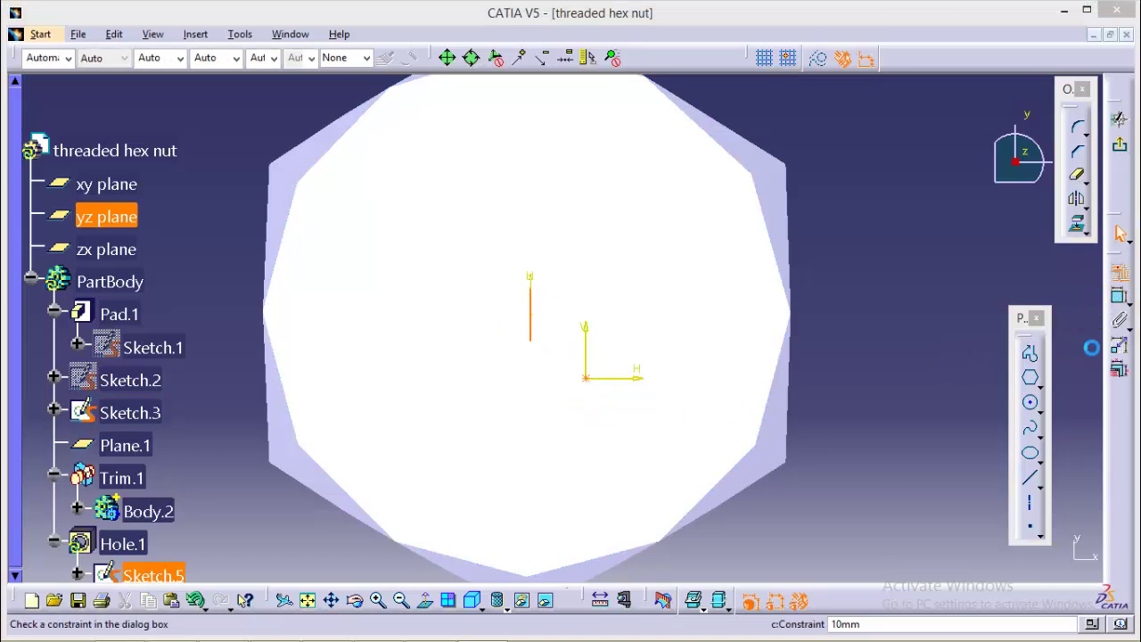
pyautogui.click(997, 416)
pyautogui.click(996, 559)
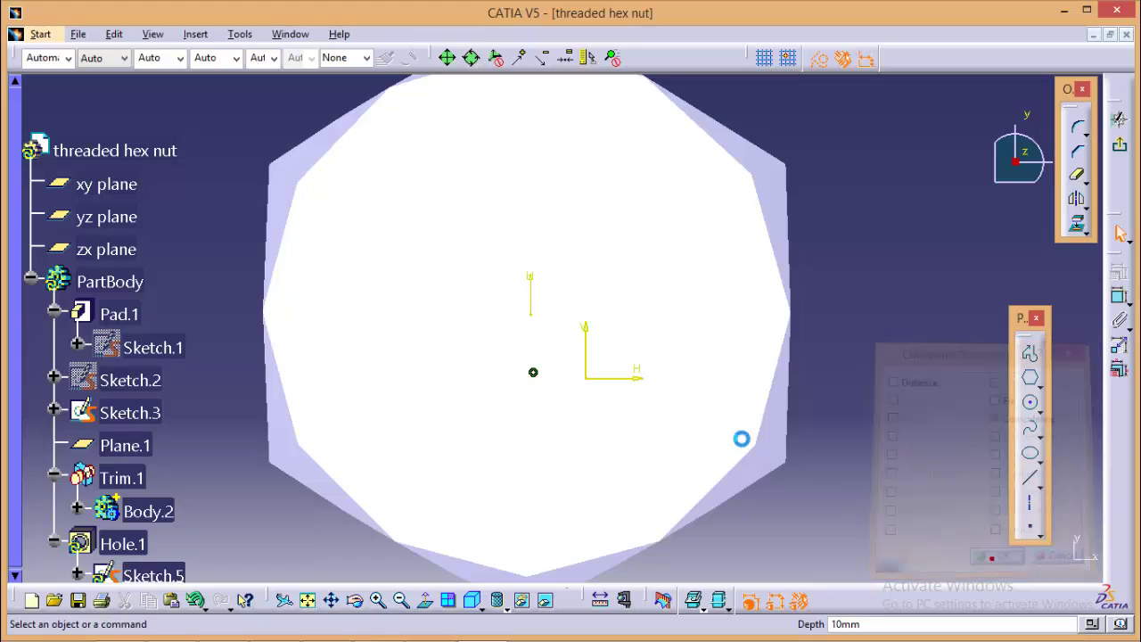
# Constrain the position point coincident with the horizontal zx axis as well.
pyautogui.click(534, 375)
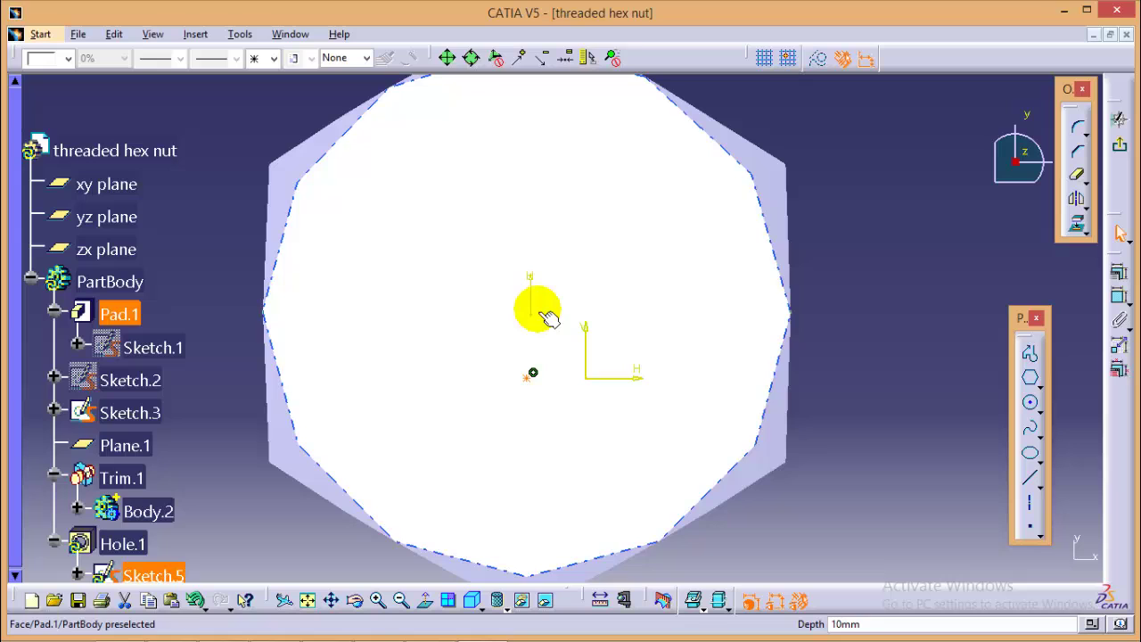
pyautogui.keyDown('ctrl'); pyautogui.click(542, 314); pyautogui.keyUp('ctrl')
pyautogui.click(1119, 277)
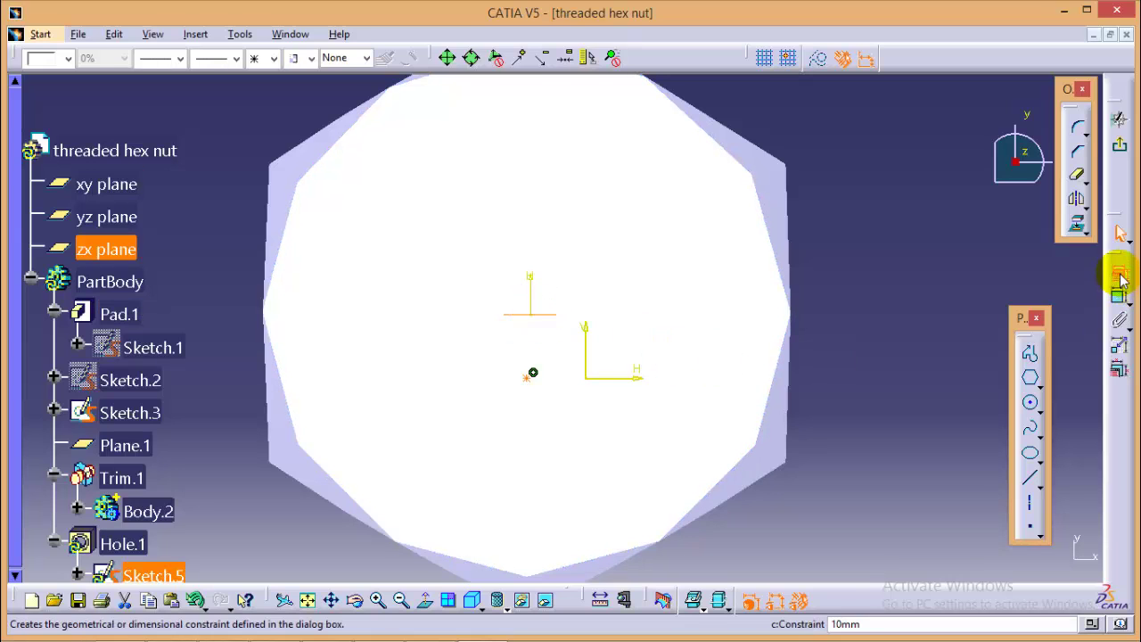
pyautogui.click(995, 415)
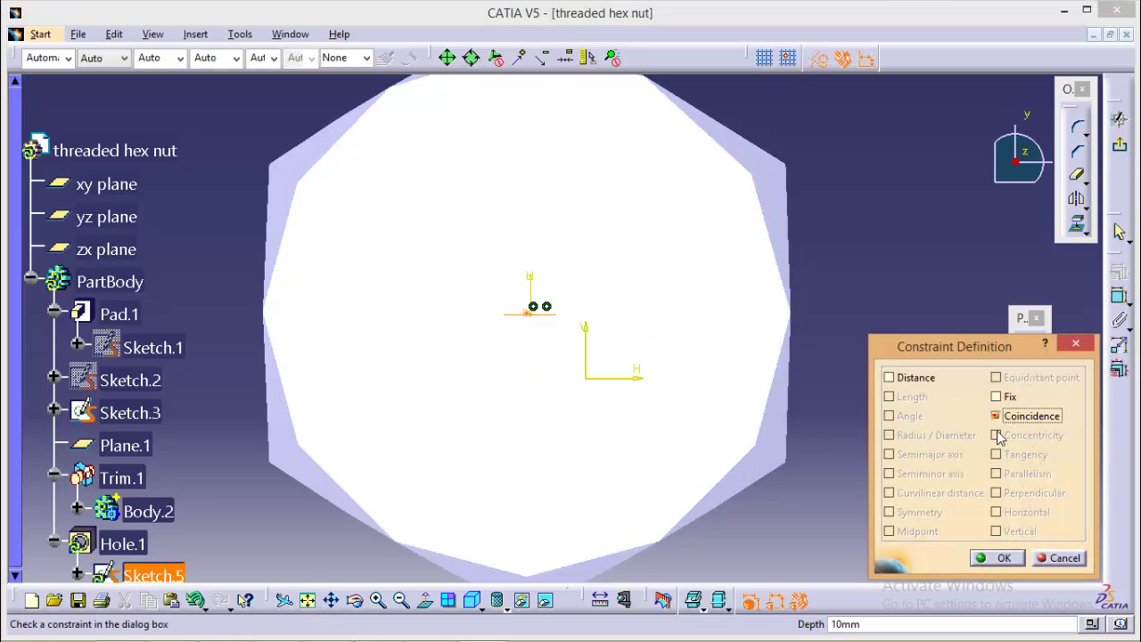
pyautogui.click(1002, 558)
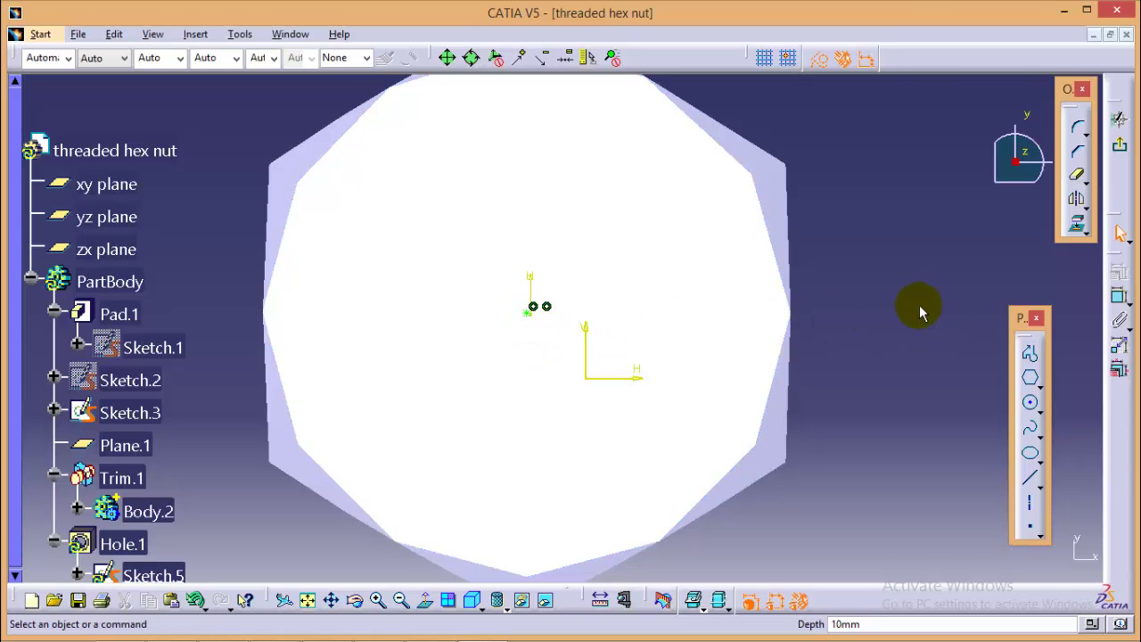
# Finish Hole.1 at the nut's centre and rotate the nut to inspect the hole.
pyautogui.click(1120, 145)
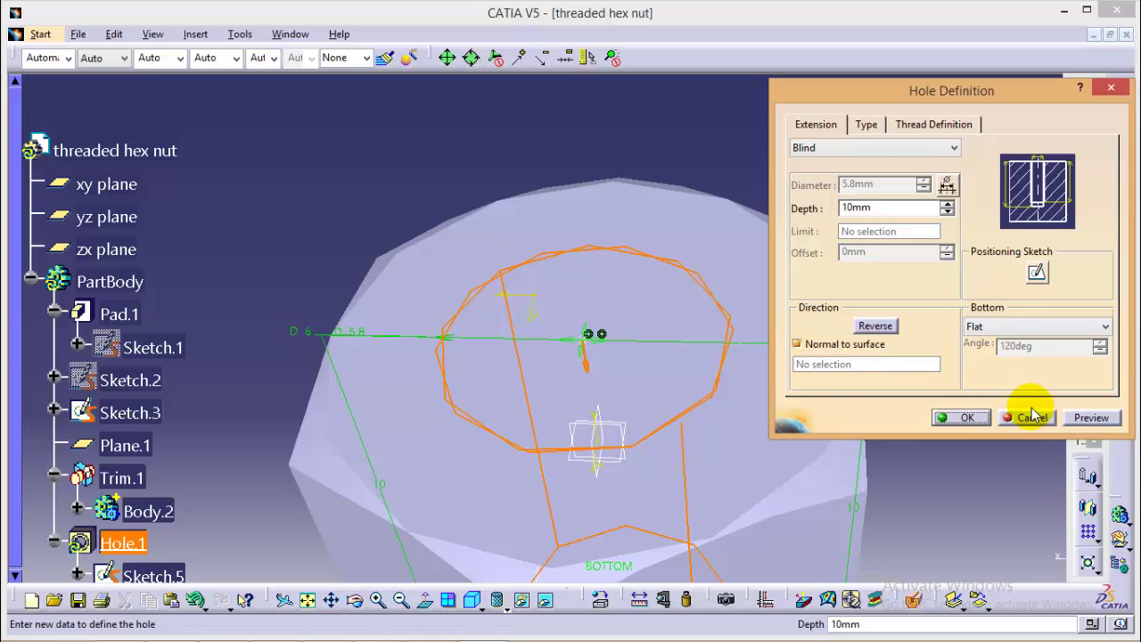
pyautogui.click(964, 417)
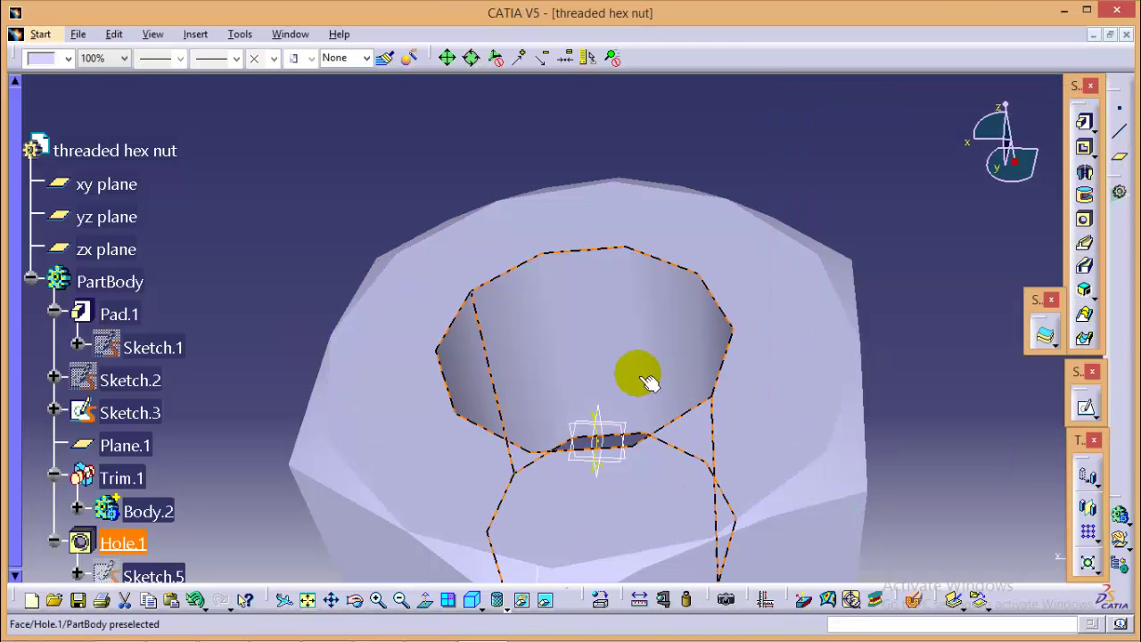
pyautogui.click(931, 312)
pyautogui.moveTo(927, 314); pyautogui.dragTo(918, 356, button='middle')
pyautogui.moveTo(896, 401); pyautogui.dragTo(840, 199, button='middle')
pyautogui.moveTo(340, 393); pyautogui.dragTo(372, 260, button='middle')
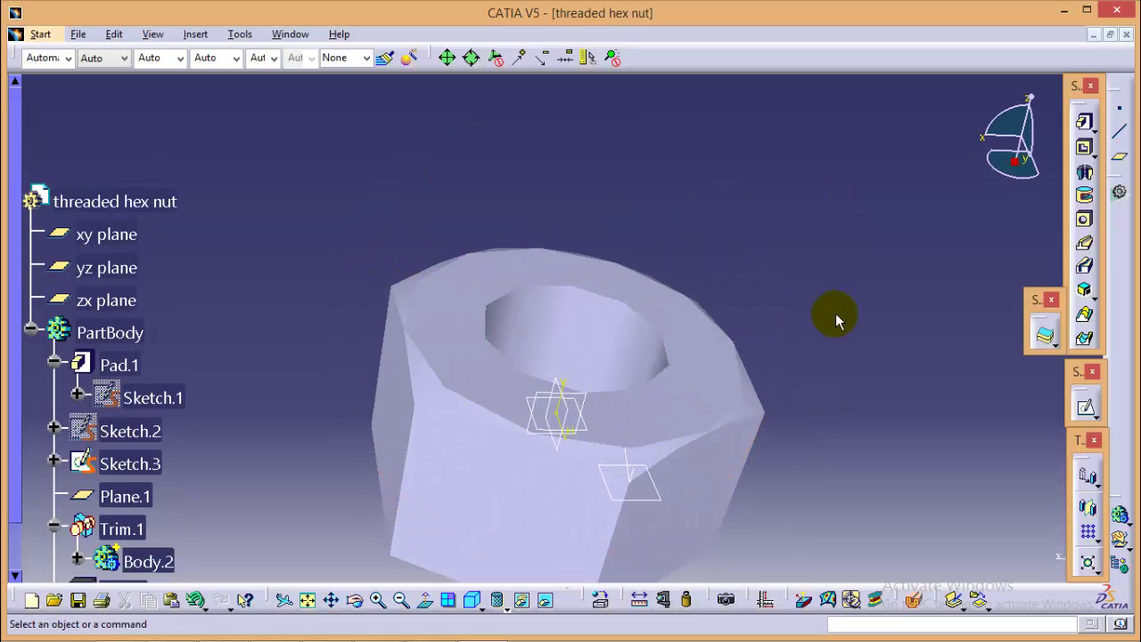